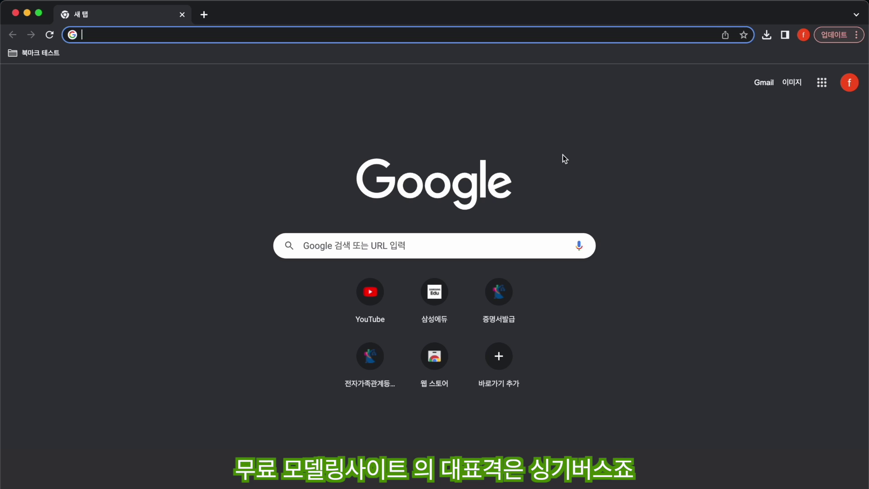
- Search Google for 싱기버스, open the Thingiverse website from the results and deny its optional cookies
click(430, 245)
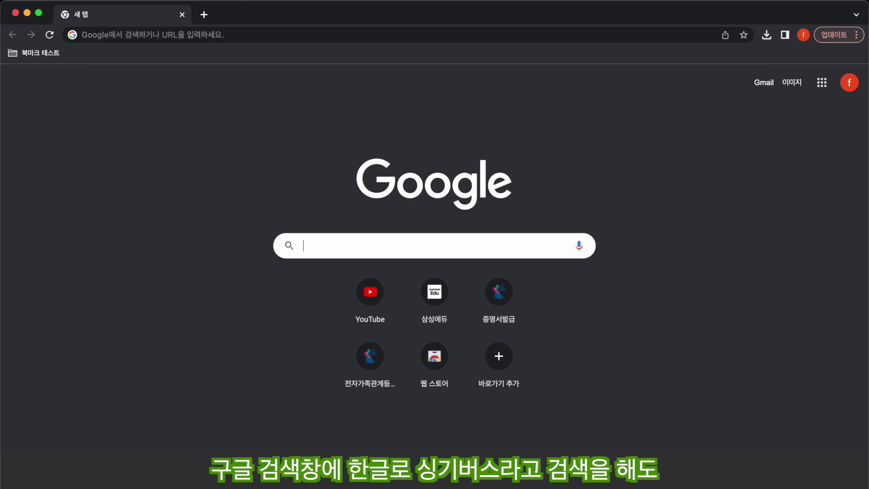
text(싱기버스)
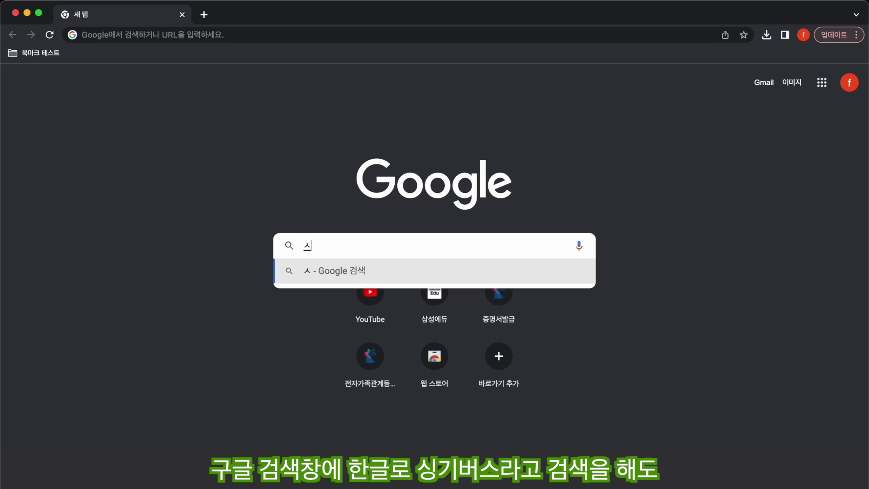
key(Return)
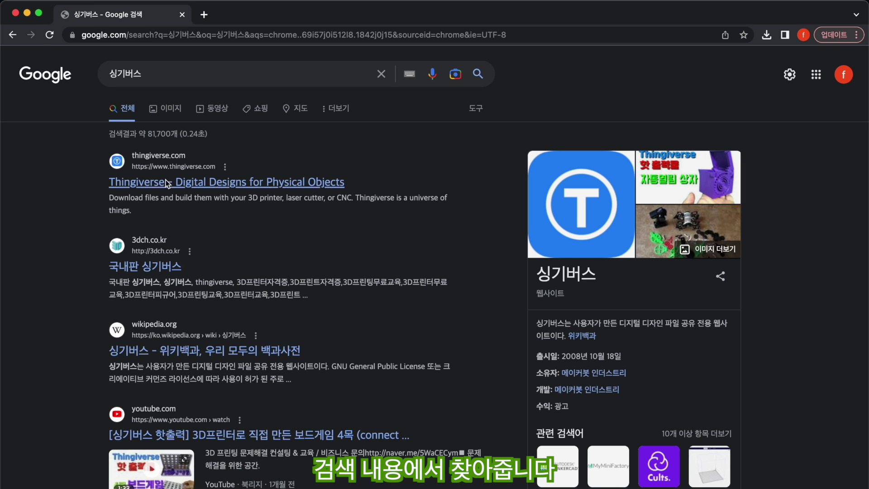
click(254, 184)
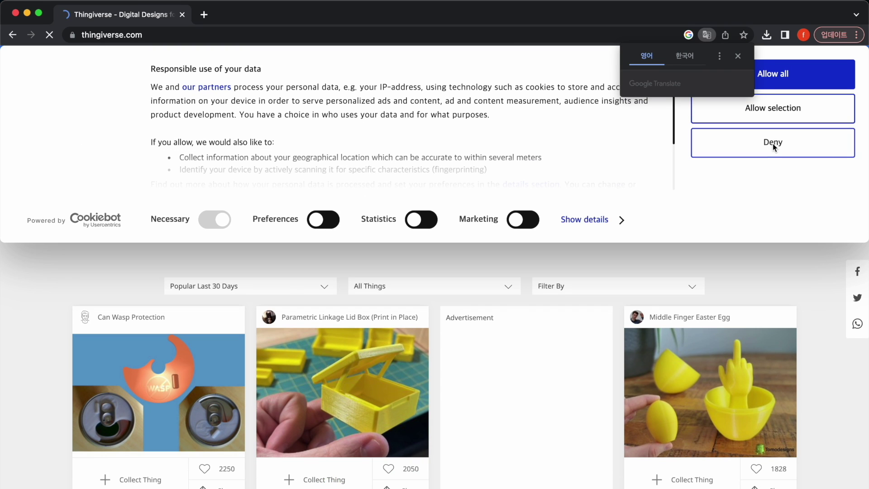
click(772, 143)
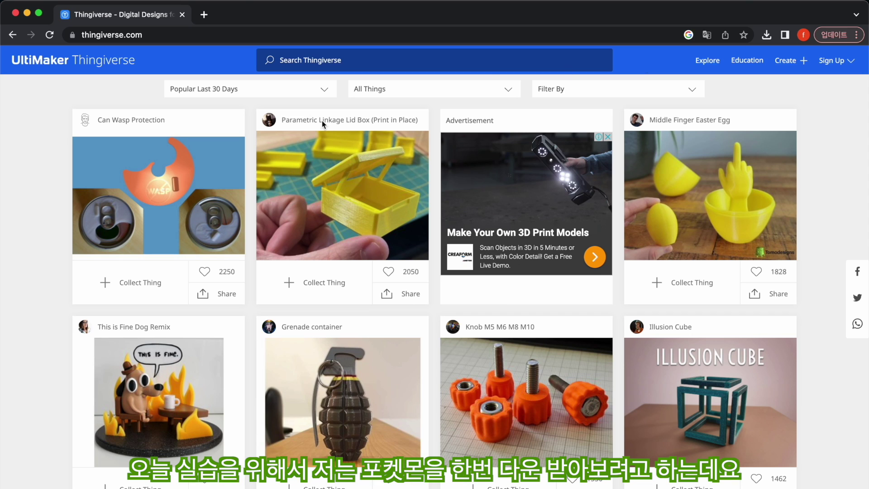
- Sort the Thingiverse models by Popular This Year and search the site for "pokemon"
click(318, 91)
click(223, 145)
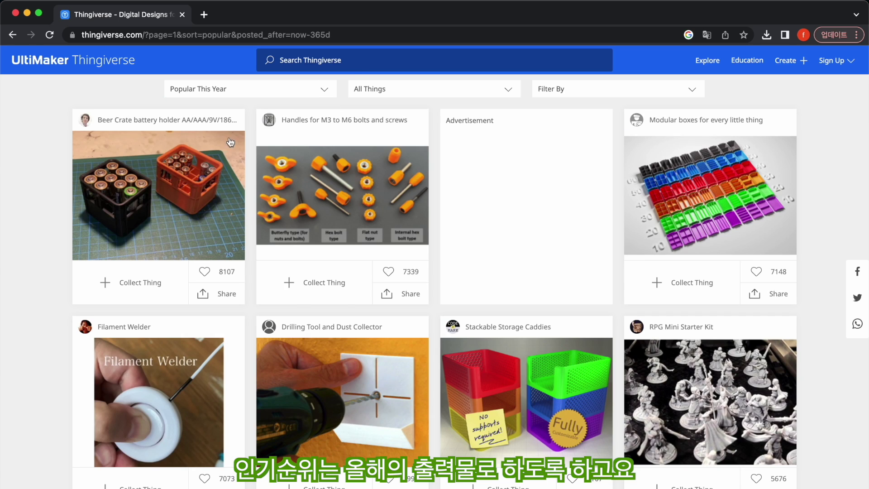
click(359, 63)
text(pokemon)
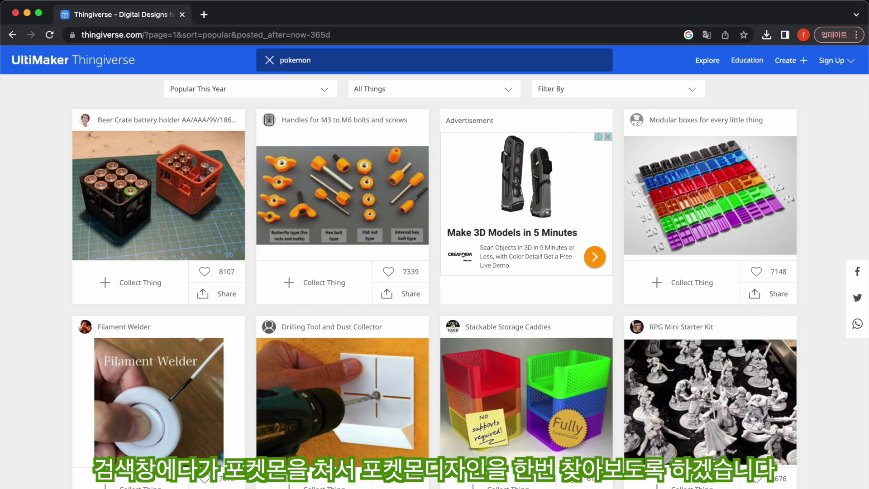
key(Return)
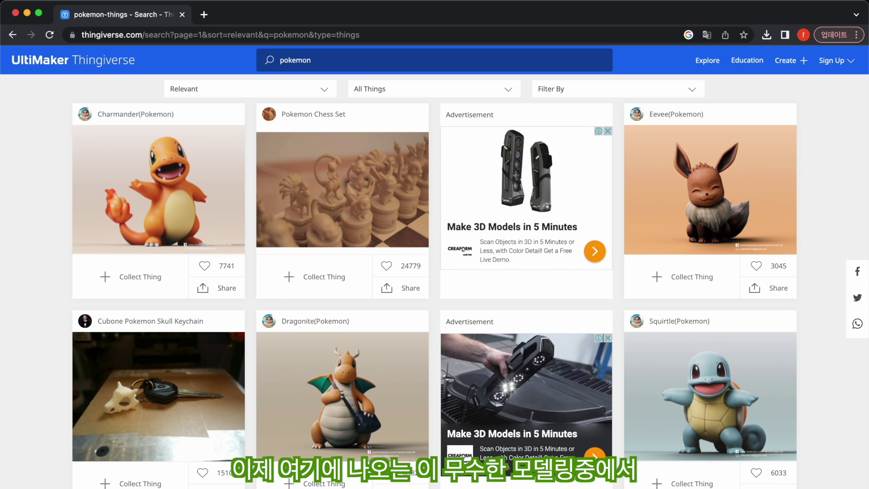
- Look through the Pokémon models and open the Eevee(Pokemon) model shown between Groudon Pokemon and Cubone Pokemon Skull
scroll(434, 281, down, 10)
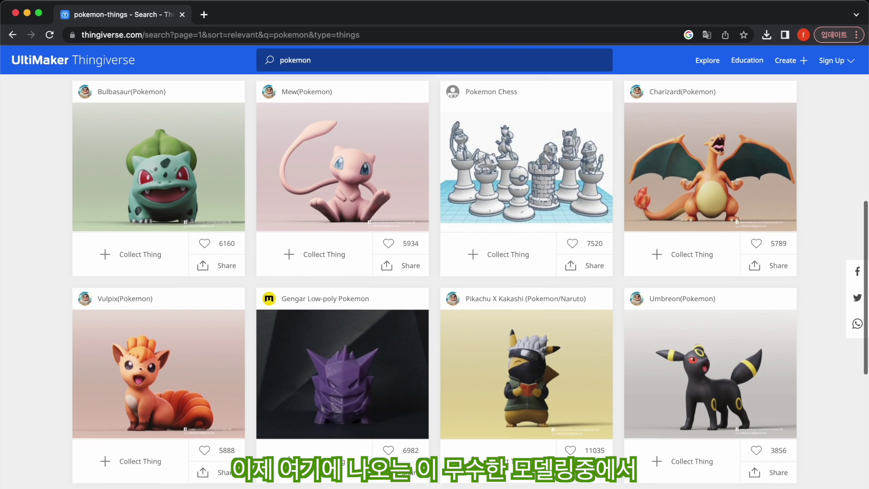
scroll(577, 457, down, 5)
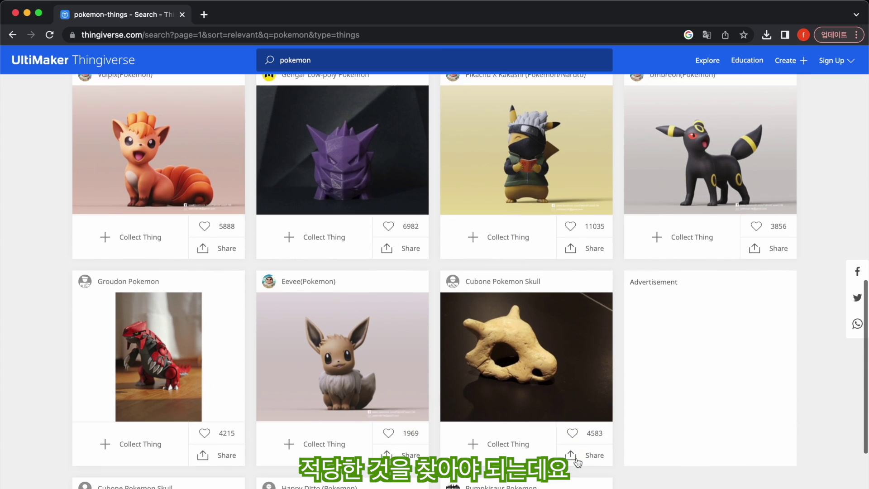
scroll(577, 457, down, 3)
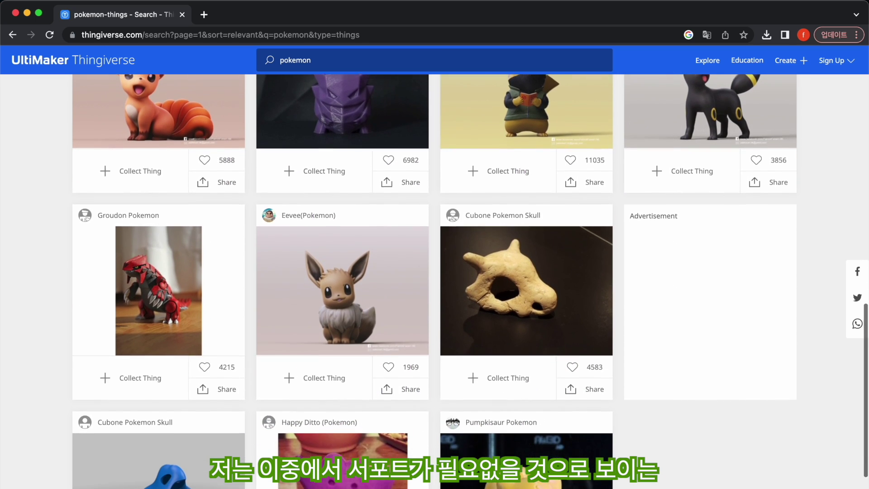
scroll(434, 280, down, 1)
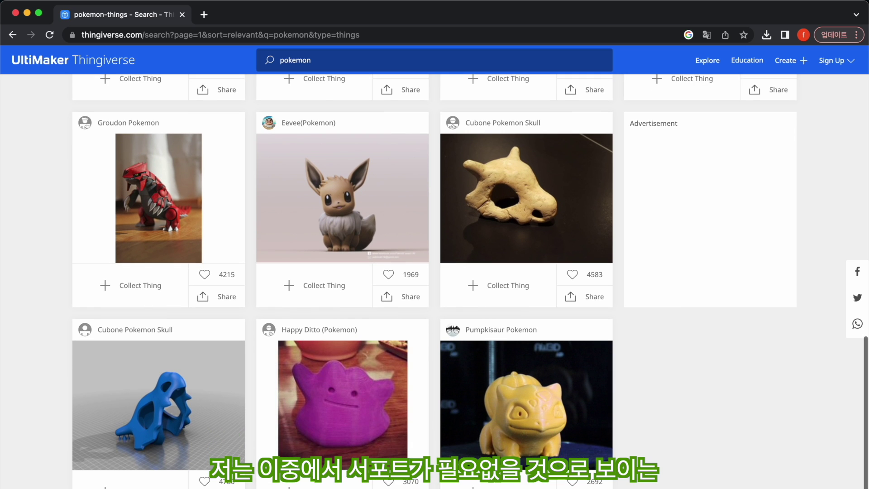
scroll(435, 280, up, 1)
scroll(434, 281, up, 3)
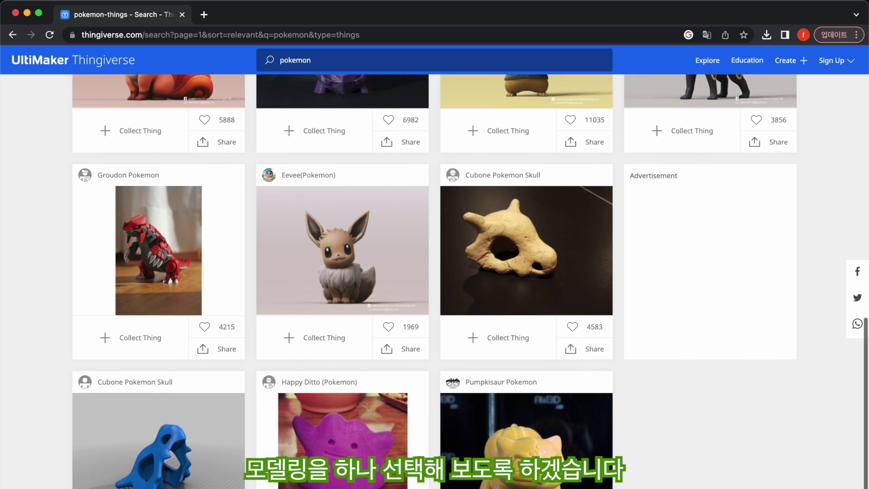
scroll(434, 281, up, 1)
scroll(435, 280, up, 1)
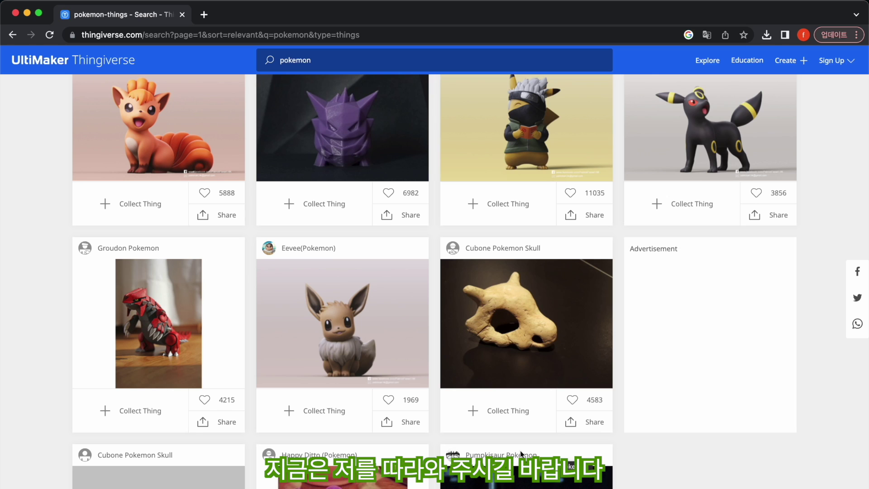
scroll(520, 449, down, 1)
scroll(520, 450, down, 3)
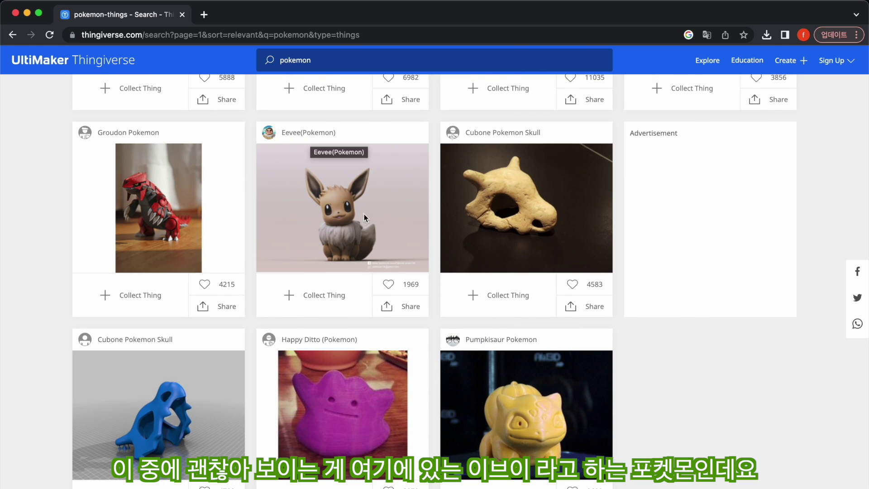
click(347, 221)
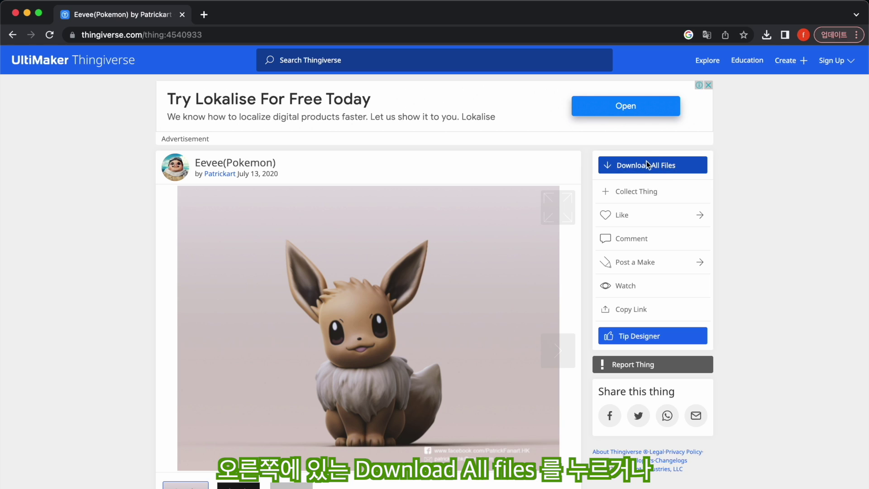
- Download Eevee2.stl from the thing files of the Eevee(Pokemon) model
scroll(460, 345, down, 5)
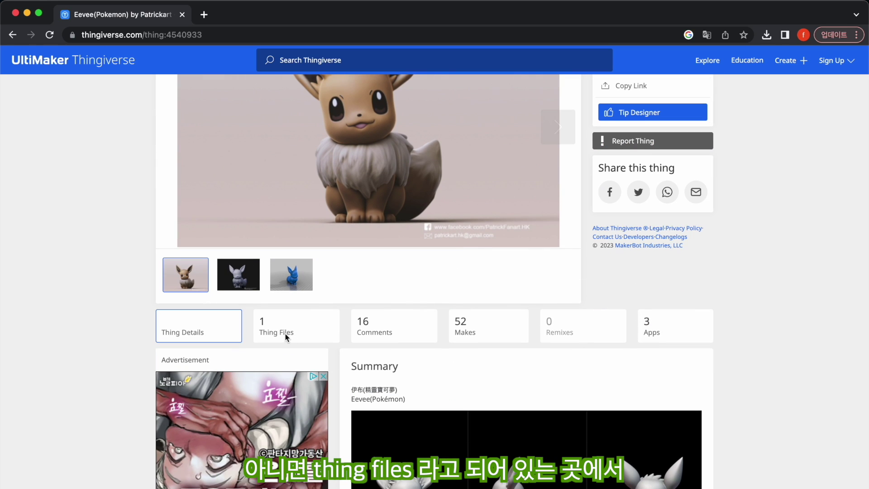
click(282, 332)
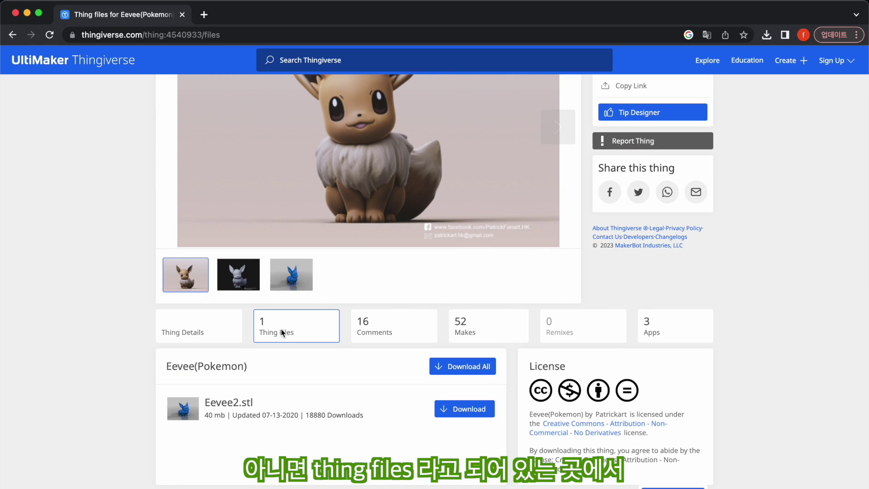
click(480, 410)
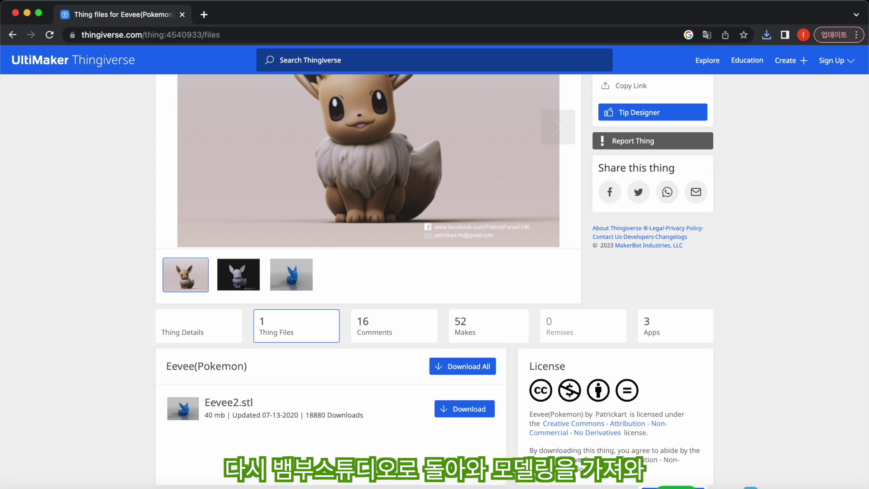
- Switch to Bambu Studio, load the downloaded Eevee2.stl onto the build plate and view the model up close
click(690, 481)
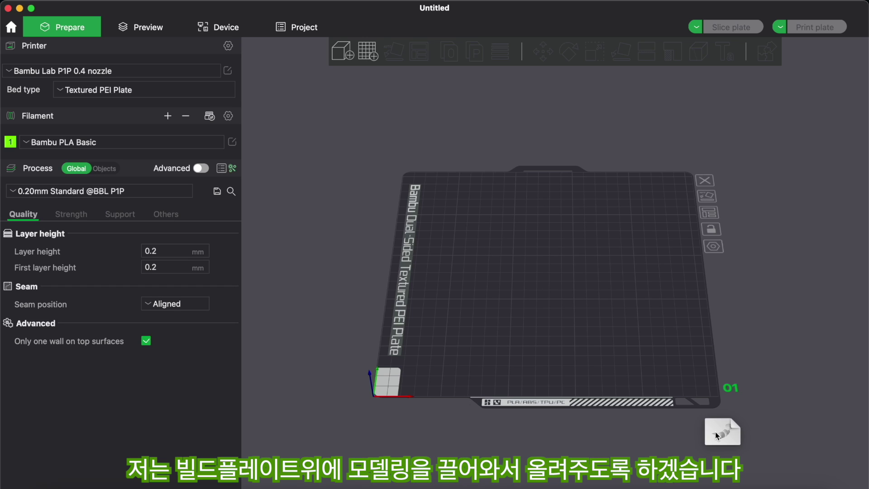
drag(714, 431, 525, 262)
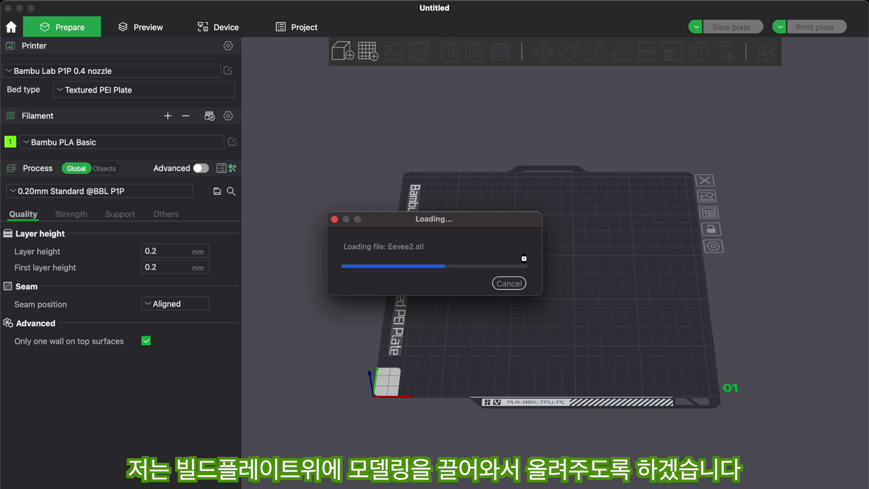
mouse_move(597, 355)
mouse_down()
mouse_move(558, 342)
mouse_move(601, 341)
mouse_move(585, 351)
mouse_up()
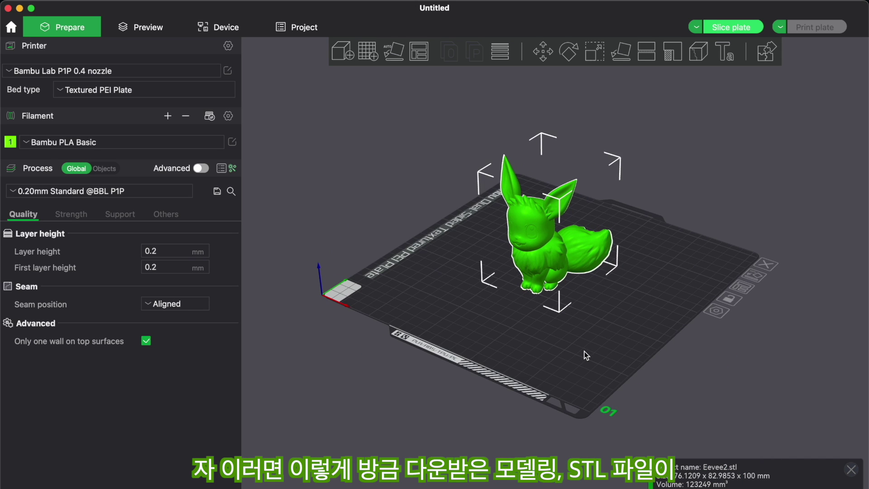
scroll(585, 351, up, 5)
scroll(584, 351, down, 5)
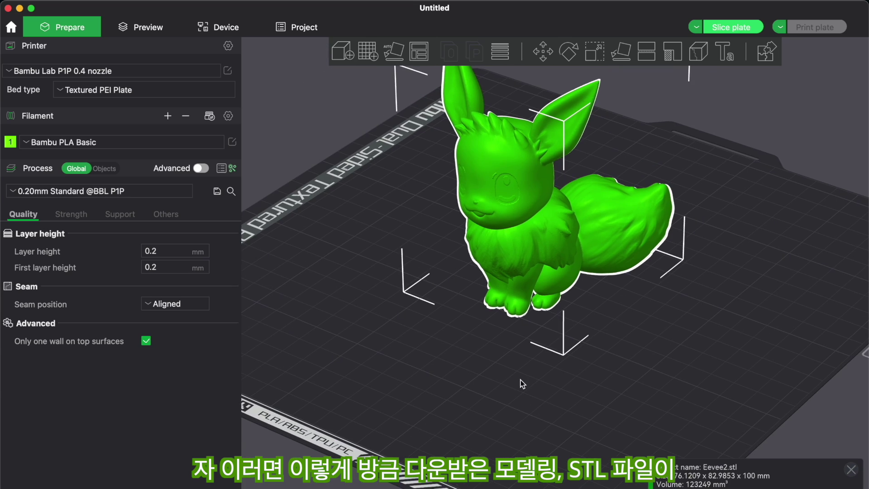
scroll(522, 379, down, 1)
mouse_move(525, 379)
mouse_down()
mouse_move(533, 371)
mouse_move(518, 381)
mouse_up()
scroll(517, 381, down, 5)
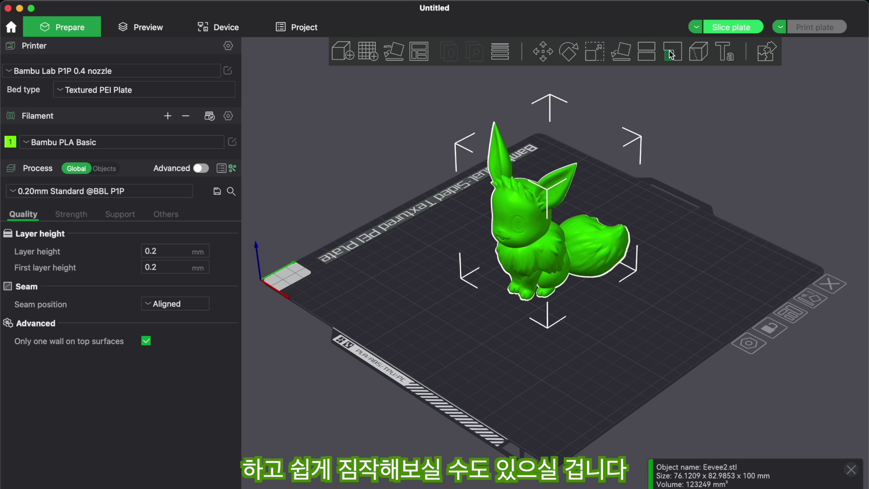
- Move the Eevee model freely along the X and Y axes to about X 173, Y 131 mm
click(542, 53)
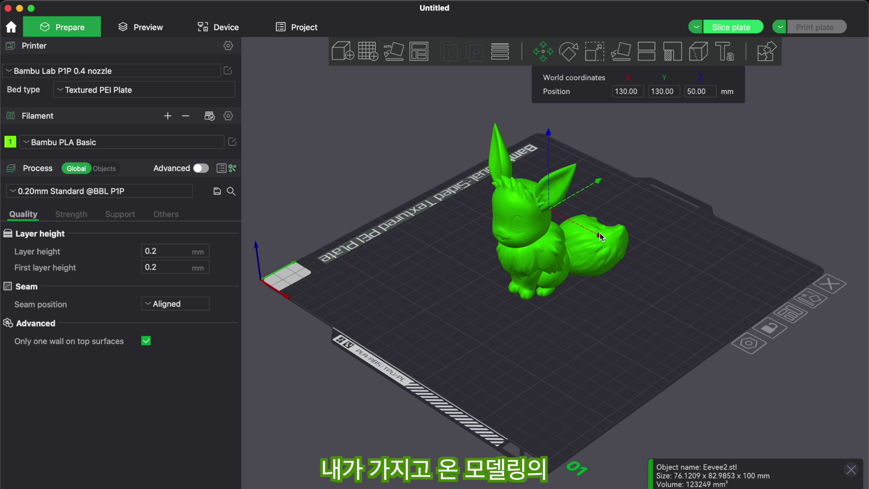
drag(600, 235, 682, 263)
drag(682, 212, 671, 221)
drag(676, 250, 748, 214)
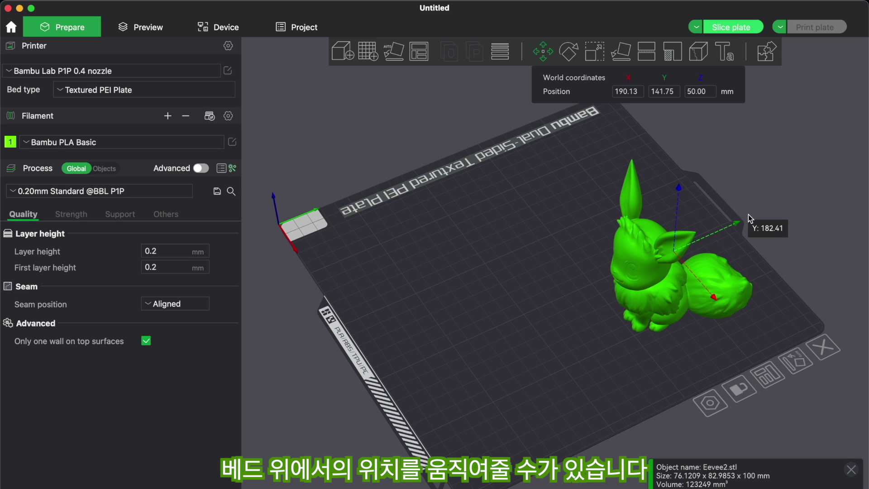
drag(714, 302, 636, 219)
drag(690, 171, 604, 207)
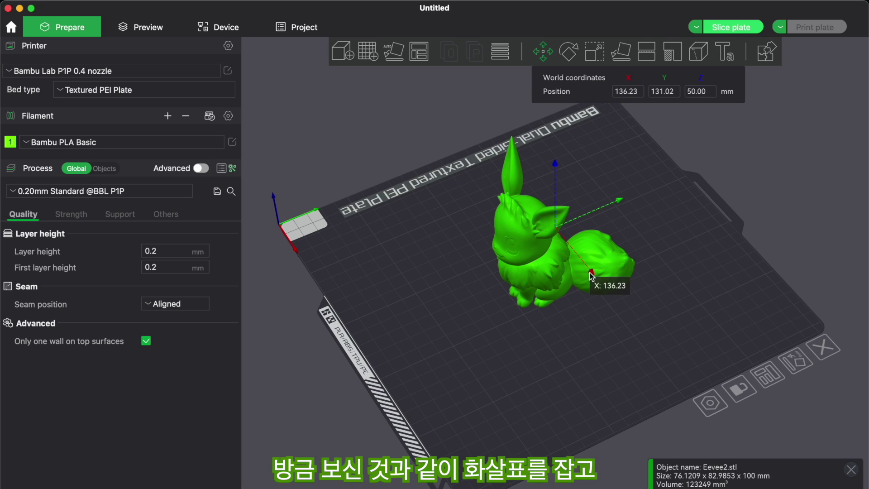
drag(591, 272, 644, 321)
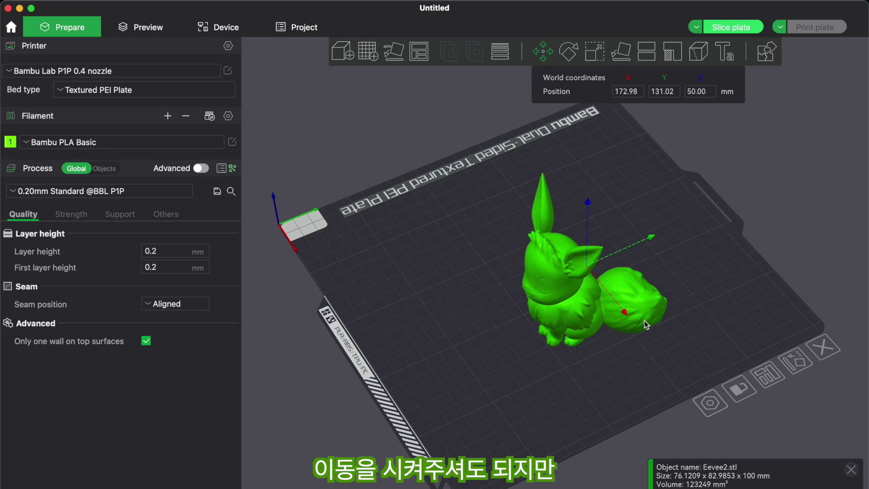
- Set the Eevee model's position to X 100 and Y 100 mm
double_click(619, 93)
text(100)
key(Tab)
text(100)
key(Tab)
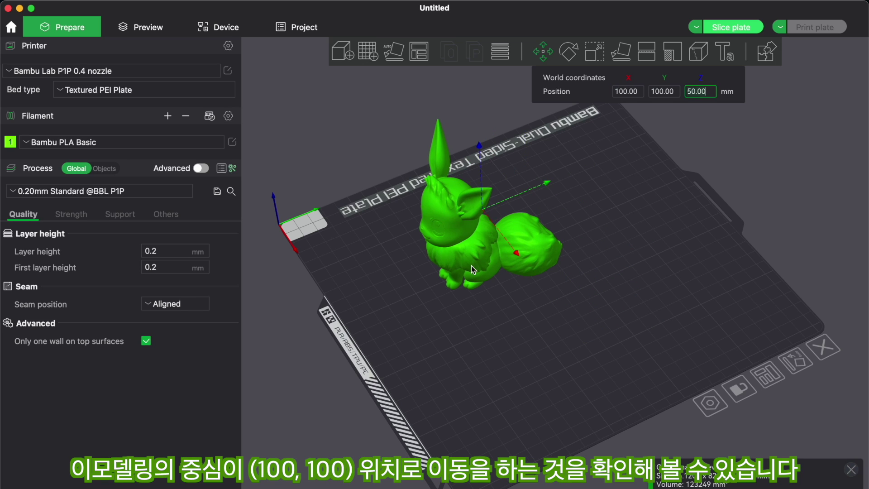
- Try to lift the Eevee model off the plate along the Z axis, then deselect it
drag(490, 303, 510, 303)
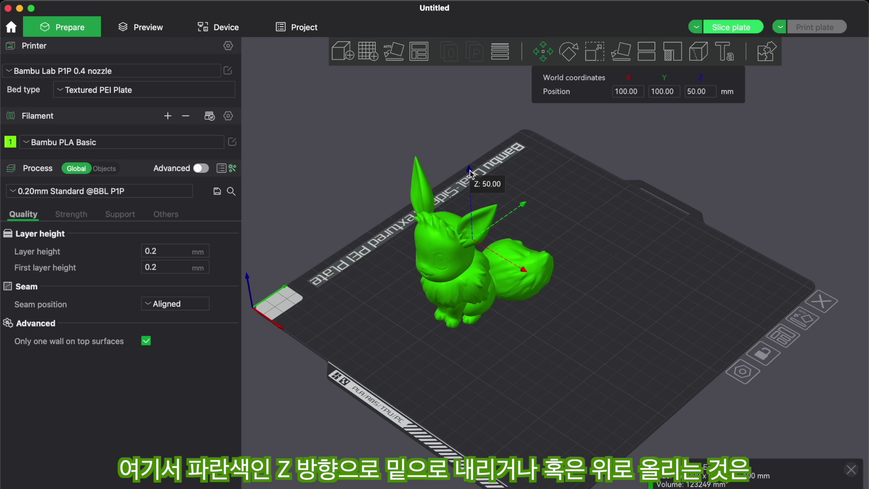
drag(470, 174, 459, 46)
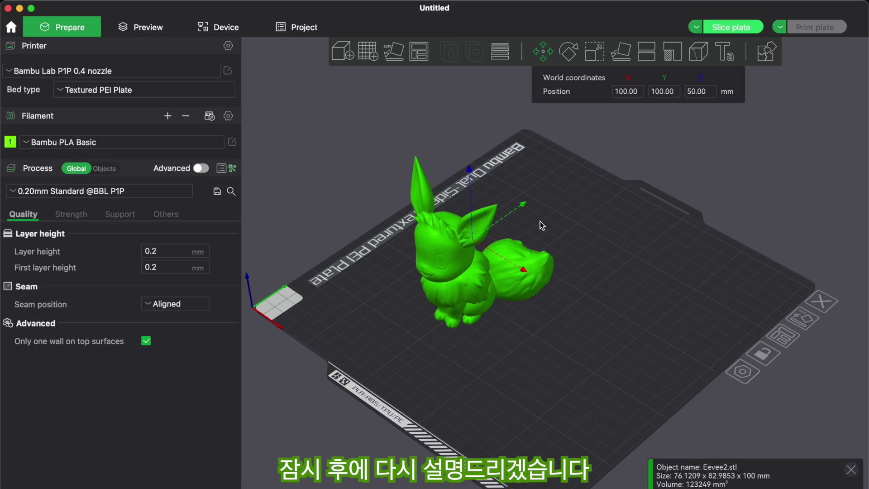
right_drag(567, 261, 567, 258)
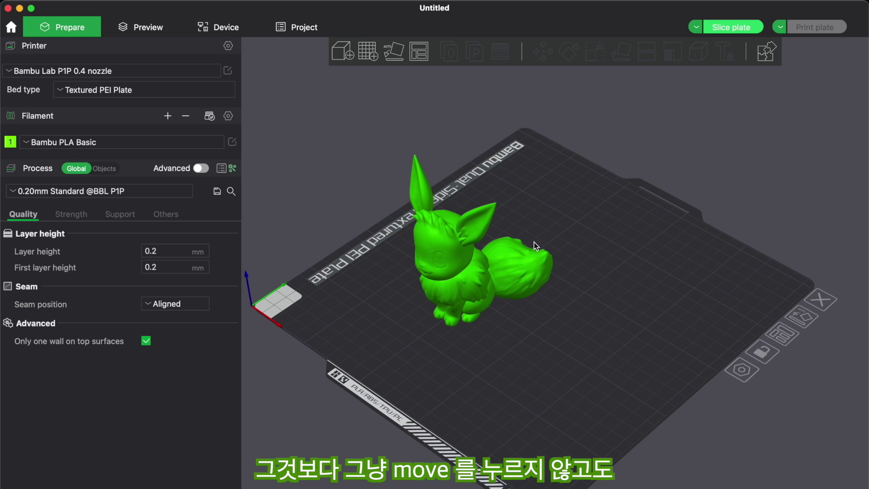
- Select the Eevee model and reposition it freehand on the plate without the Move tool, ending closer to the plate's centre
click(444, 272)
drag(445, 274, 431, 292)
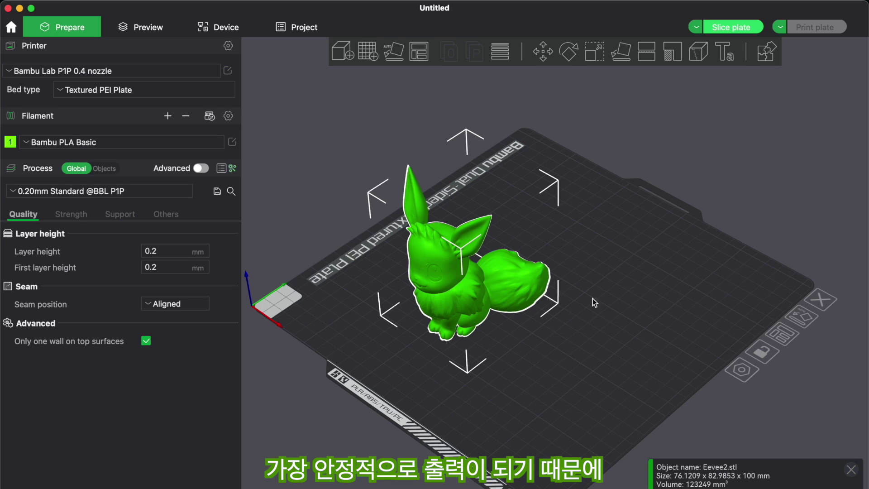
drag(468, 289, 526, 287)
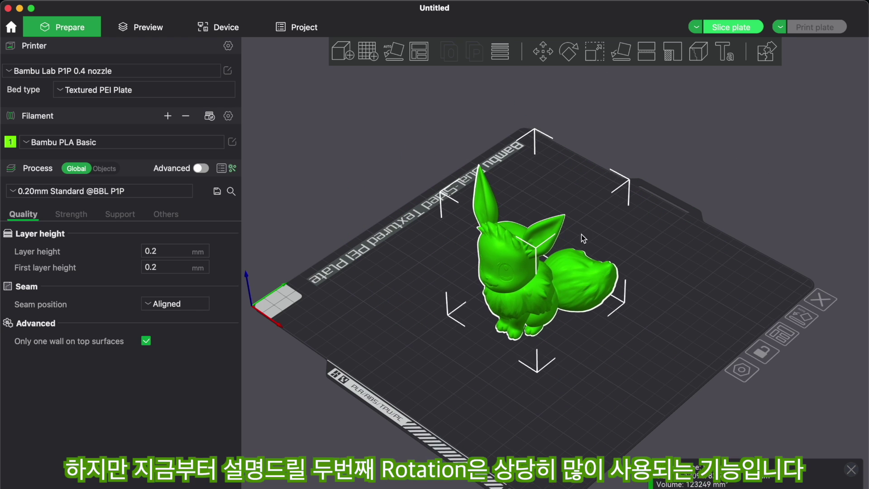
- Rotate the Eevee model freehand about all three axes to about X 299.59, Y 49.24 and Z 298.08 degrees
click(569, 56)
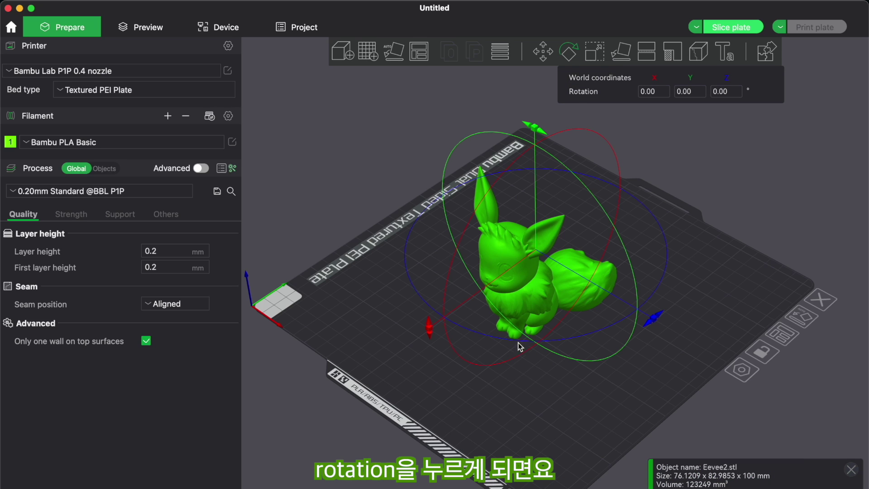
drag(521, 402, 536, 169)
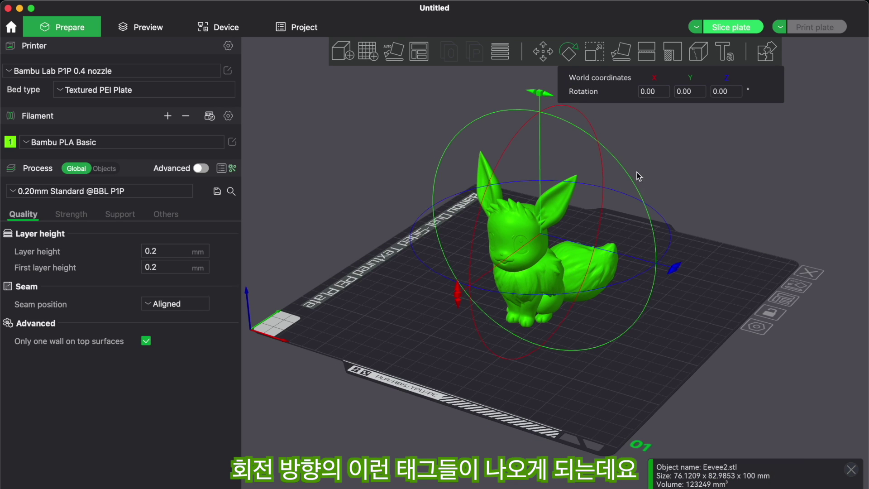
drag(463, 301, 498, 134)
drag(532, 102, 646, 167)
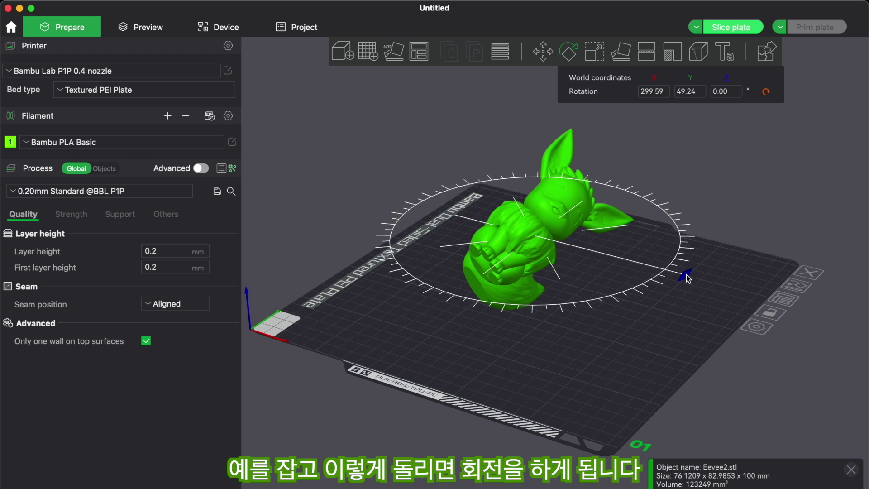
drag(686, 275, 565, 307)
drag(450, 346, 475, 346)
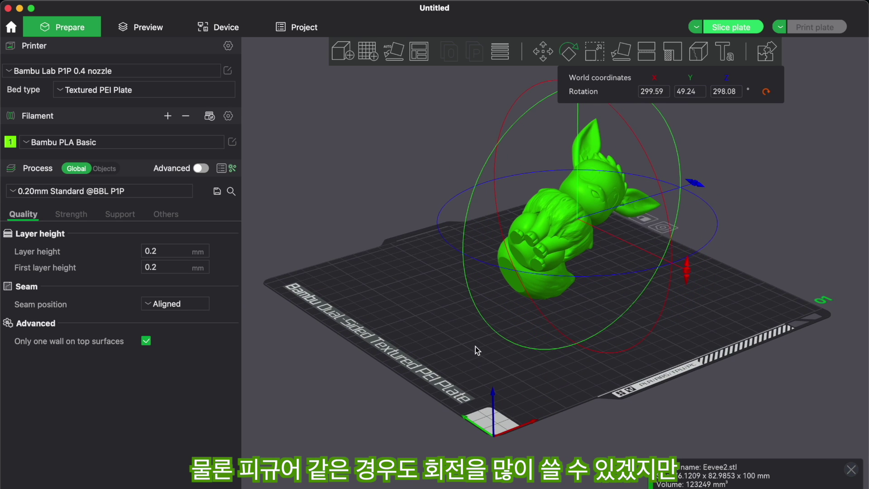
- Rotate the tilted Eevee model further freehand to about X 250.86, Y 54.06 and Z 258.94 degrees
drag(695, 280, 669, 336)
right_drag(671, 340, 663, 326)
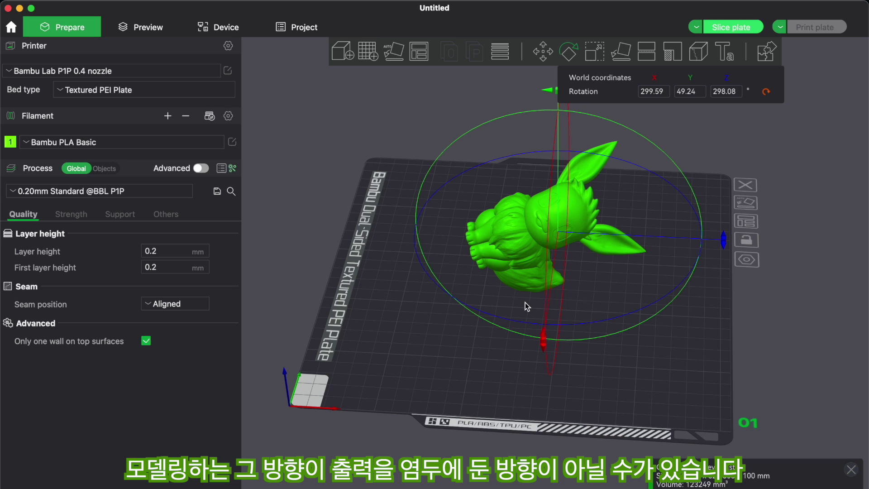
mouse_move(525, 302)
mouse_down()
mouse_move(516, 381)
mouse_move(529, 381)
mouse_move(520, 381)
mouse_up()
drag(548, 76, 620, 134)
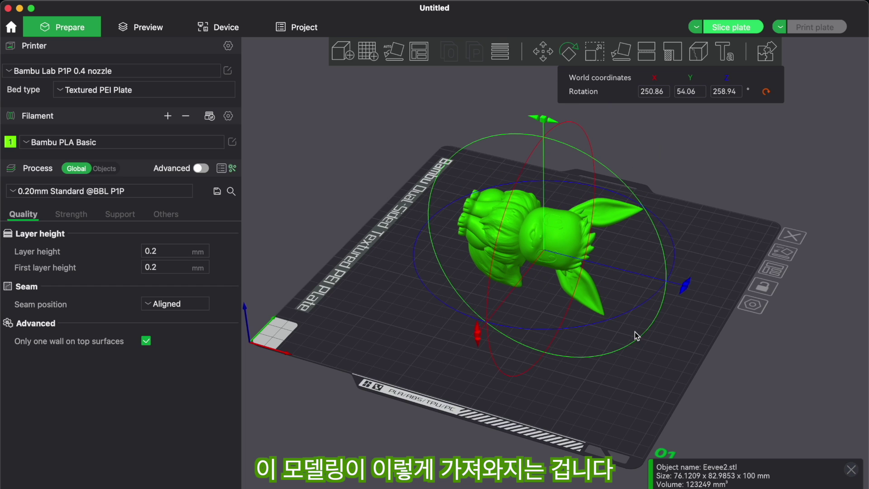
mouse_move(635, 332)
mouse_down()
mouse_move(606, 349)
mouse_move(649, 335)
mouse_up()
- Turn the Eevee model freehand about the Y axis towards upright, to about X 338.81, Y 20.91 and Z 321.93 degrees
key(0)
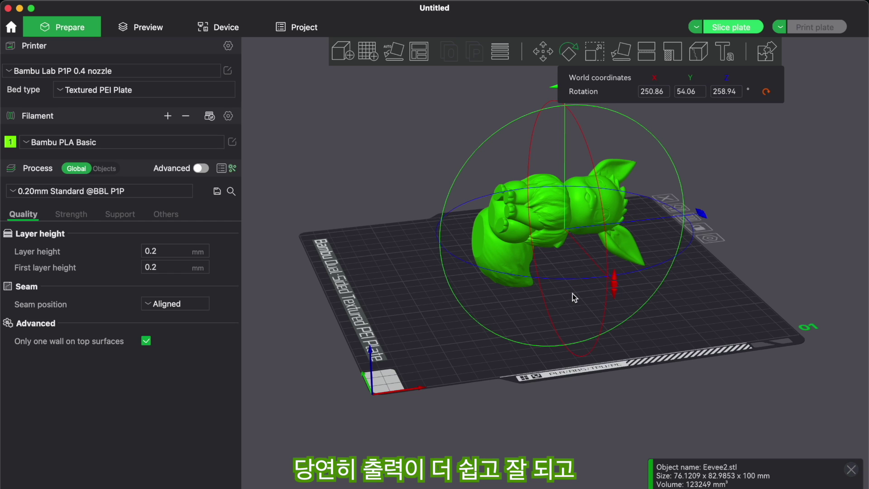
middle_drag(454, 150, 436, 175)
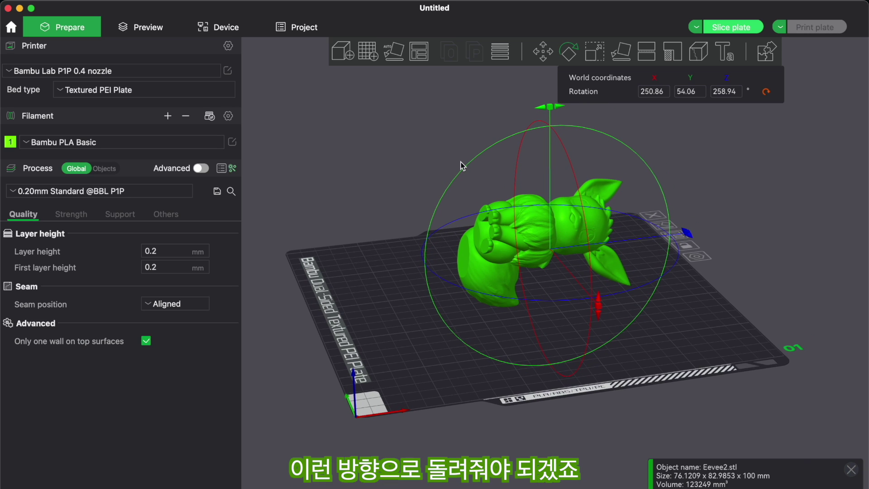
drag(551, 108, 517, 268)
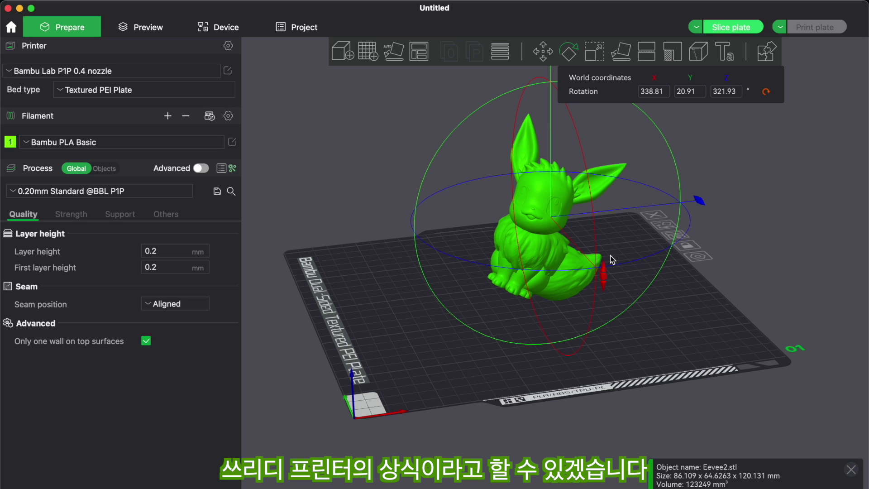
- Reset the Eevee model's orientation by setting its X, Y and Z rotation to 0 degrees
drag(610, 256, 639, 314)
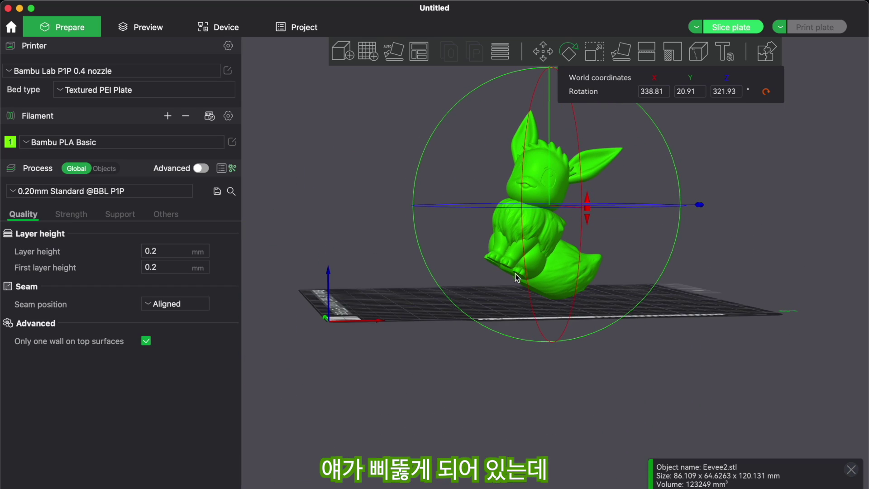
drag(493, 290, 491, 295)
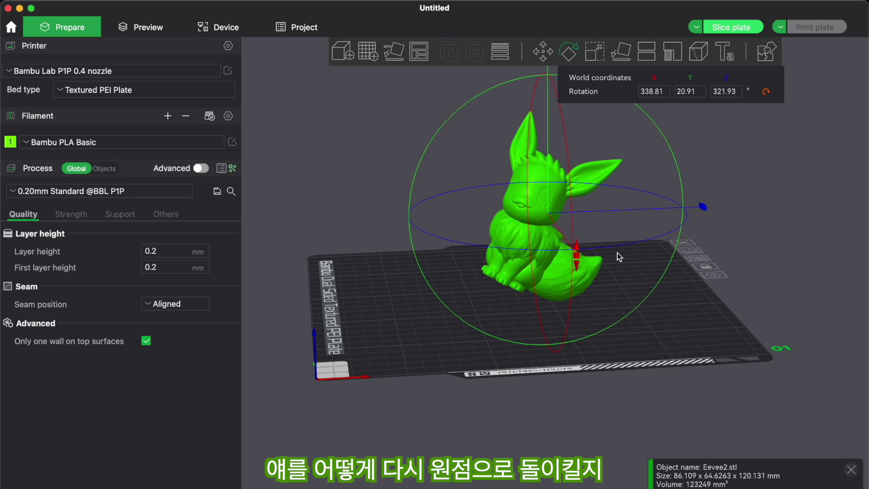
drag(628, 263, 621, 268)
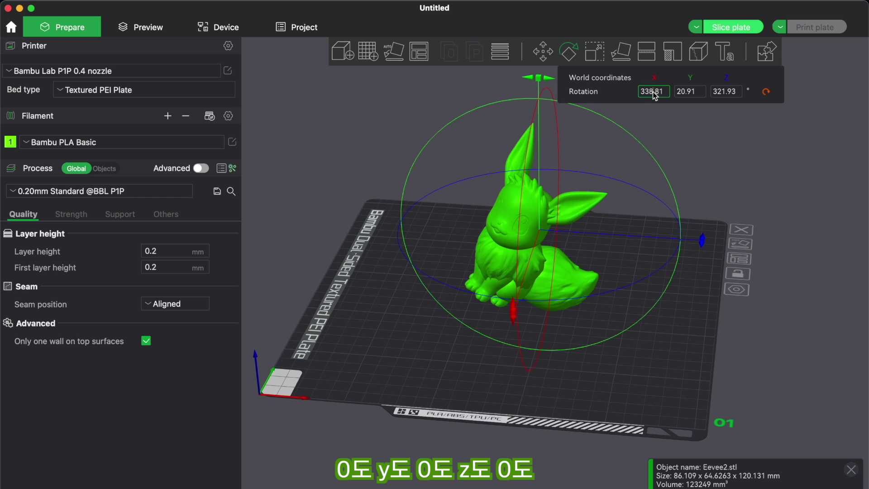
click(698, 91)
text(0)
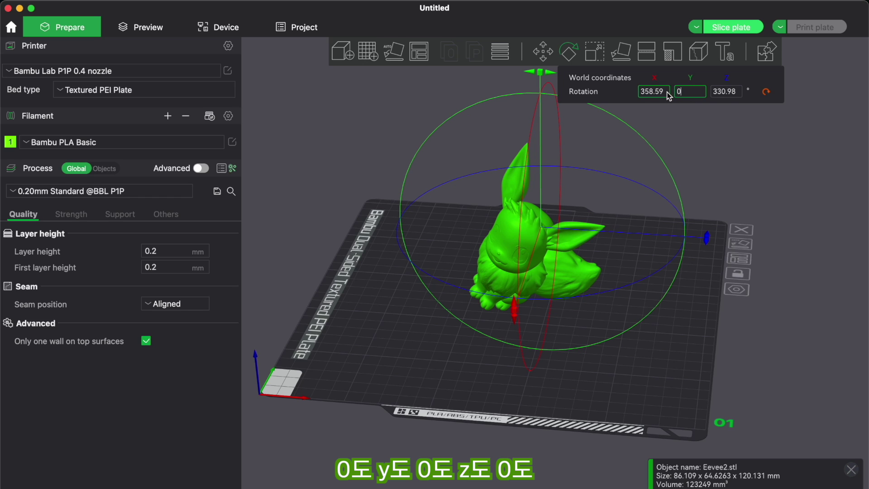
click(736, 92)
text(0)
click(699, 94)
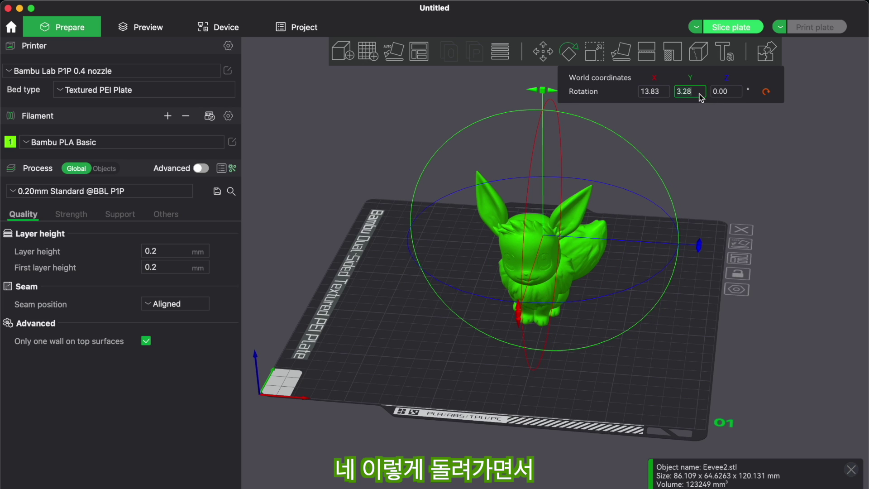
key(BackSpace)
key(BackSpace)
key(BackSpace)
key(BackSpace)
text(0)
click(659, 91)
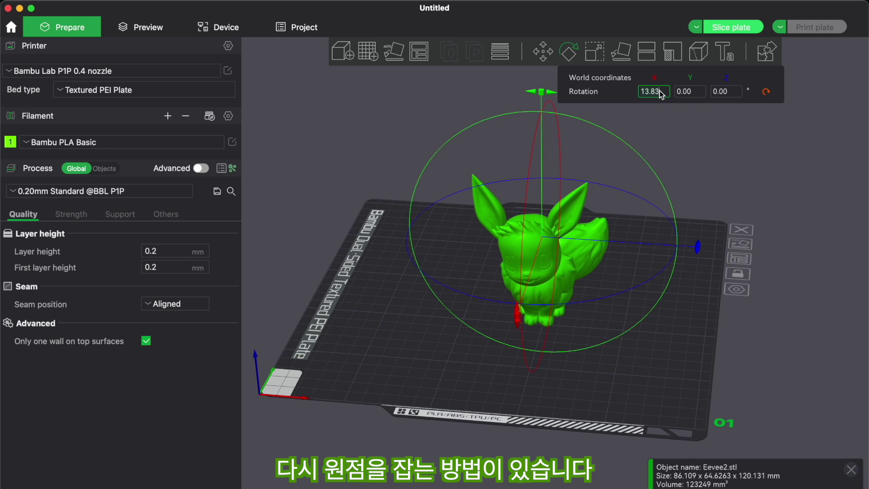
drag(656, 124, 604, 358)
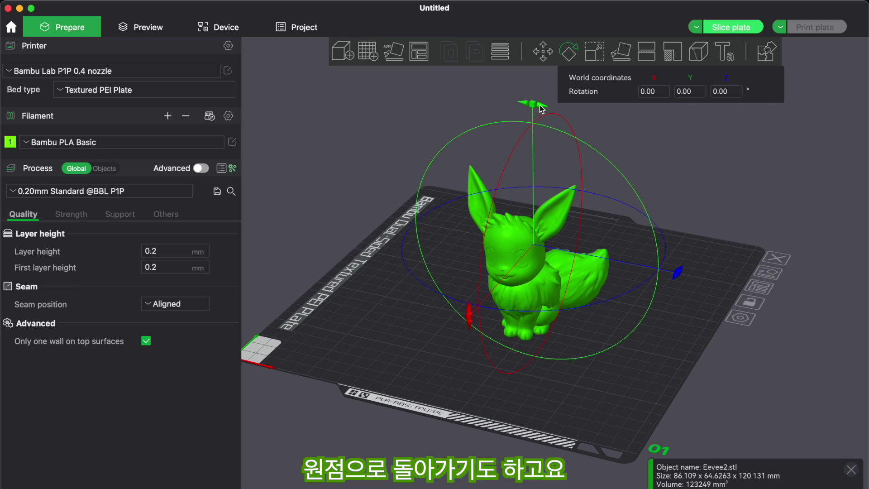
- Tilt the Eevee model freehand with the Rotate tool to about X 37.42, Y 52.02 and Z 31.10 degrees
drag(541, 109, 544, 142)
drag(551, 95, 621, 351)
key(3)
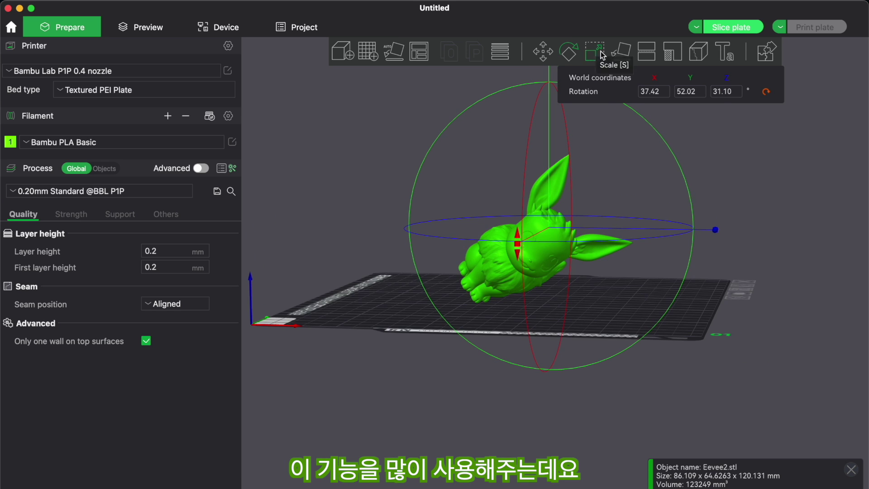
- Lay the tilted Eevee model on the plate by choosing the large flat face under its feet as the bottom face
click(625, 57)
drag(399, 312, 438, 285)
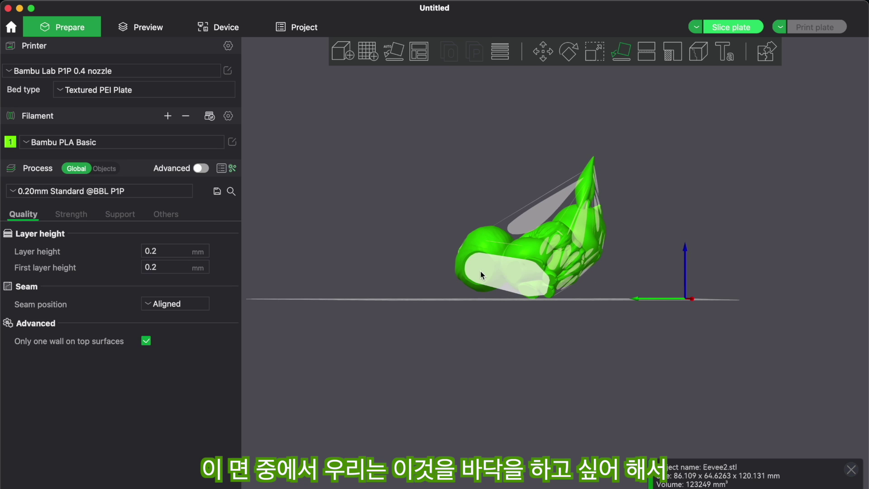
click(508, 276)
drag(641, 271, 607, 282)
mouse_move(600, 335)
mouse_down()
mouse_move(524, 339)
mouse_move(603, 332)
mouse_up()
- Tilt the Eevee model freehand to about X 14.84, Y 49.53, Z 19.20 degrees and auto-orient it onto the plate
click(572, 59)
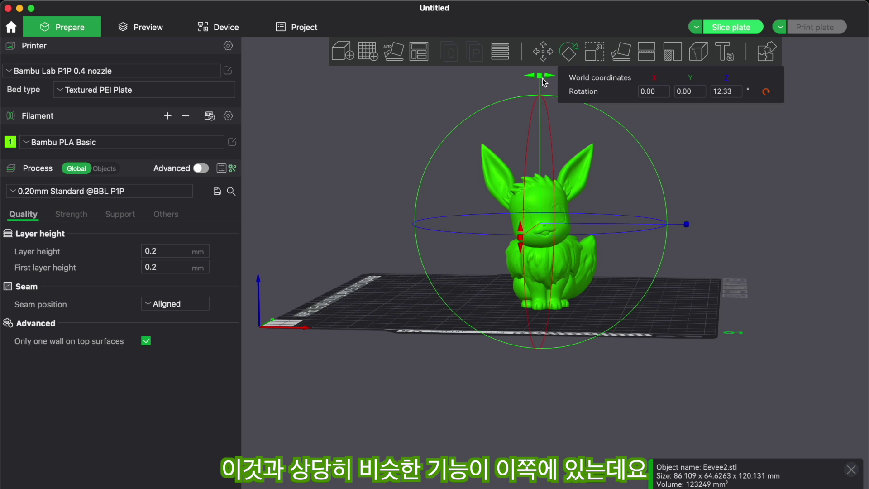
drag(624, 104, 658, 132)
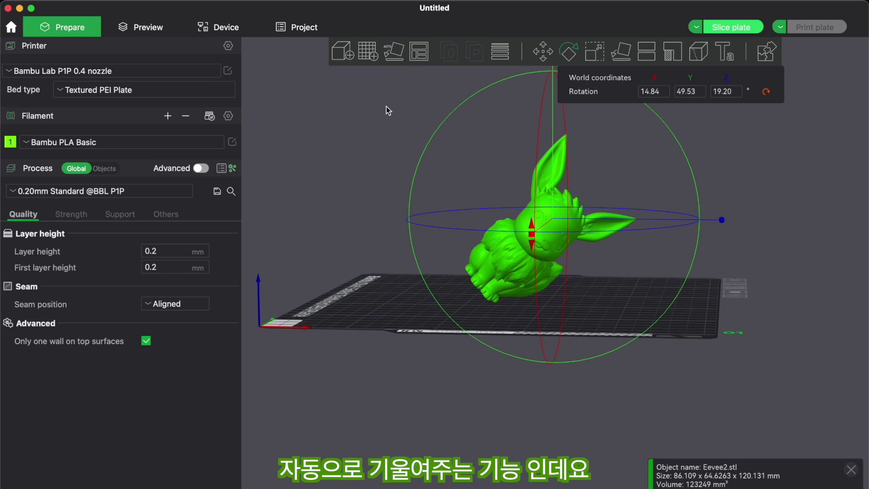
click(397, 56)
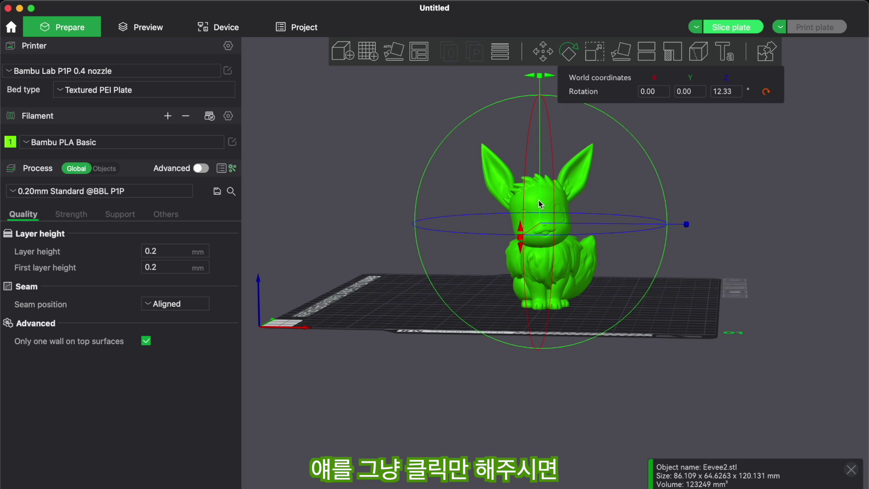
mouse_move(643, 322)
mouse_down()
mouse_move(591, 311)
mouse_move(606, 325)
mouse_move(642, 318)
mouse_move(643, 329)
mouse_up()
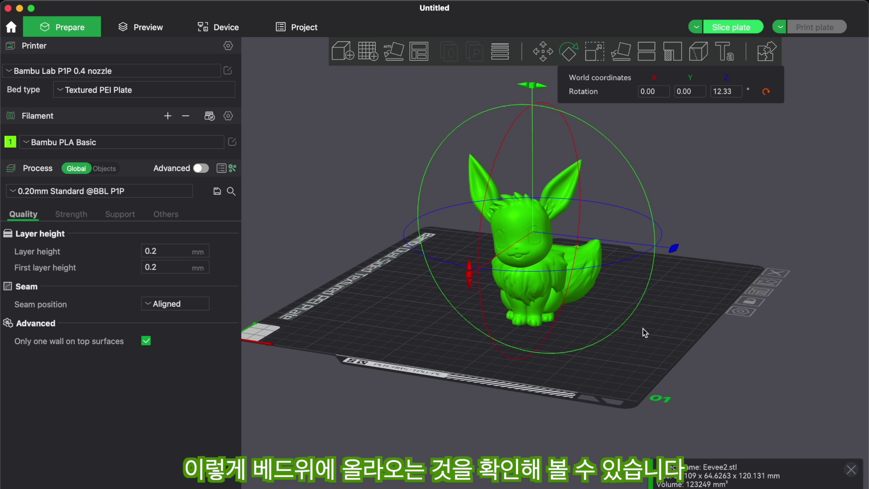
click(427, 173)
- Select the Eevee model and enlarge it freehand with the Scale tool to about X 395%, Y 184% and Z 309%
click(525, 264)
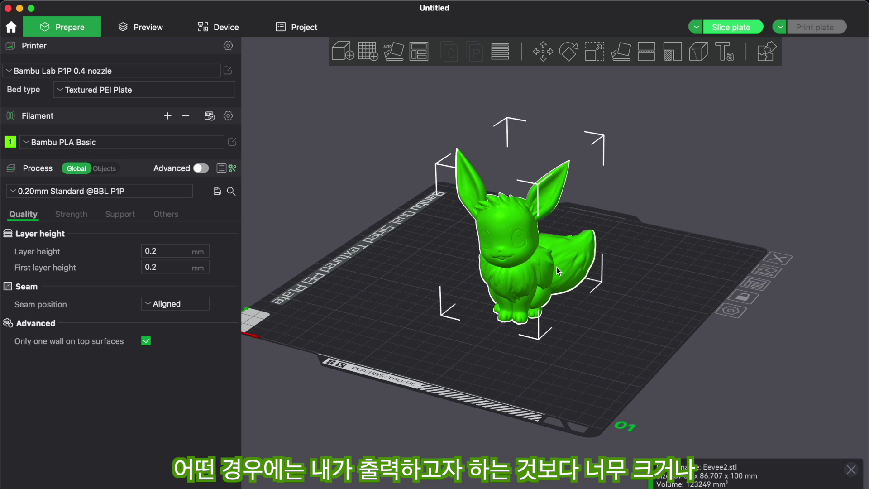
scroll(555, 266, down, 5)
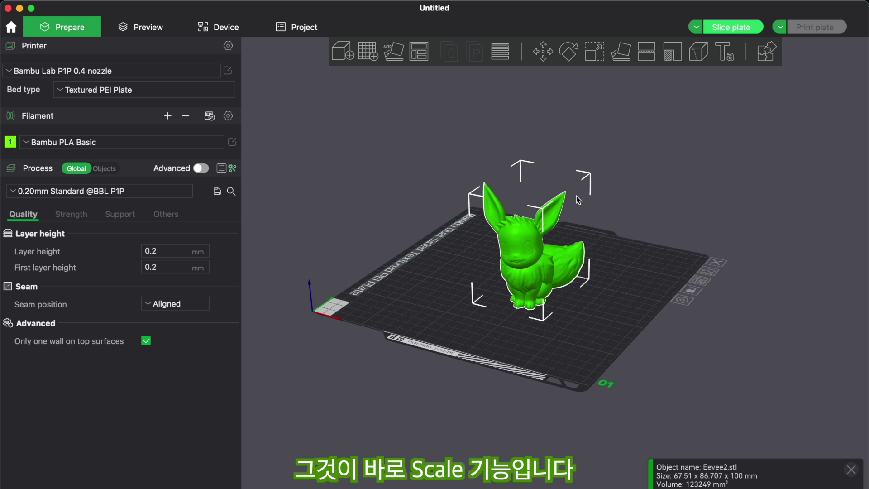
click(593, 57)
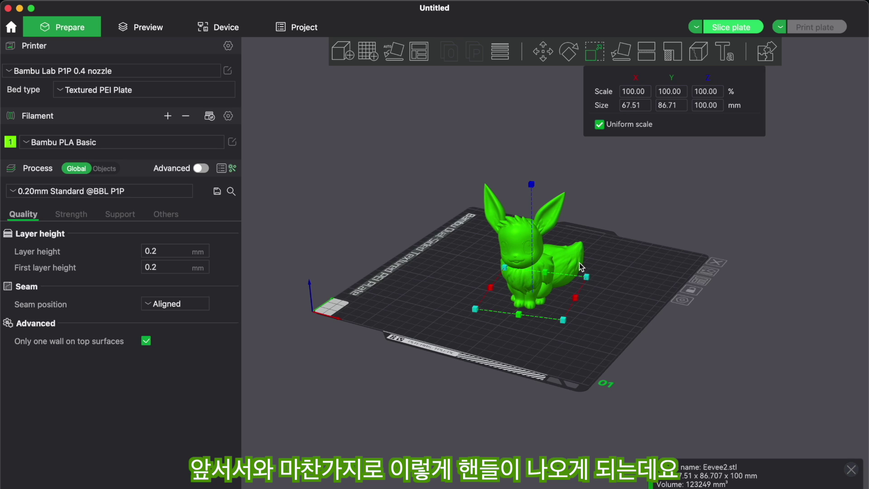
drag(531, 185, 529, 86)
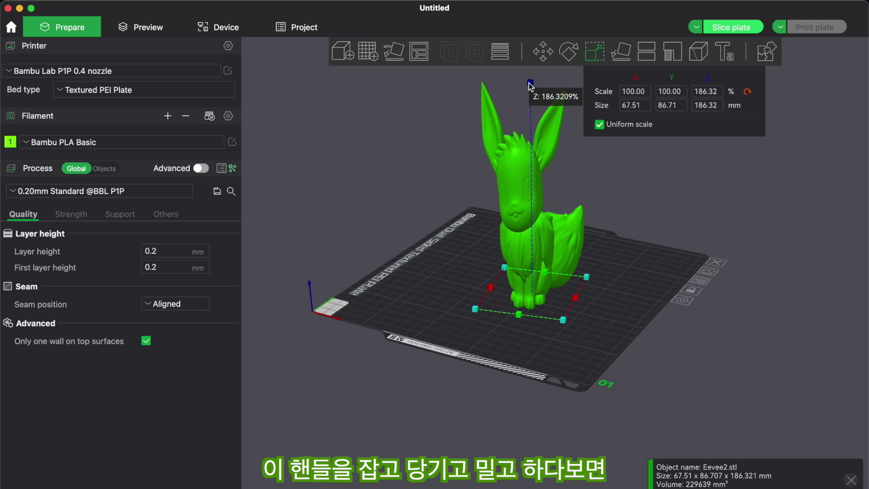
drag(474, 308, 438, 325)
drag(462, 284, 345, 373)
scroll(556, 307, down, 5)
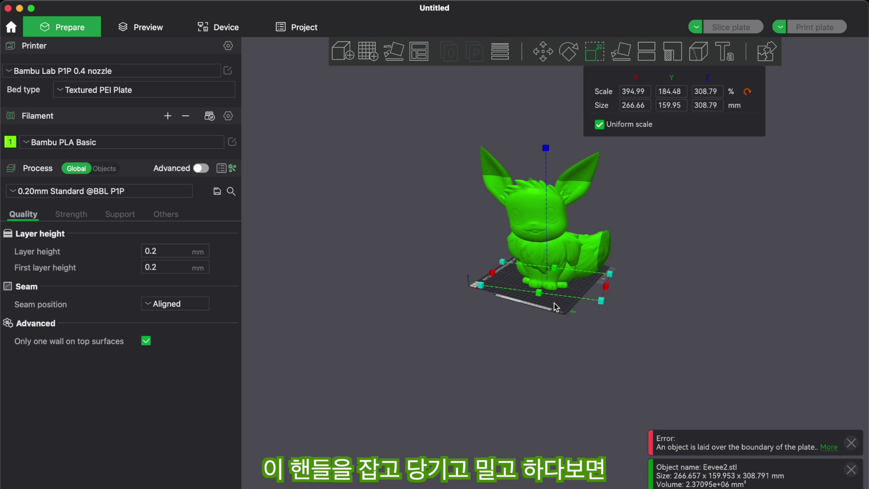
- Shrink the Eevee model freehand to about X 159%, Y 198% and Z 199%, and reset its scale to 100%
mouse_move(540, 298)
mouse_down()
mouse_move(520, 319)
mouse_move(538, 295)
mouse_up()
drag(546, 155, 547, 202)
drag(597, 288, 609, 331)
scroll(538, 144, down, 5)
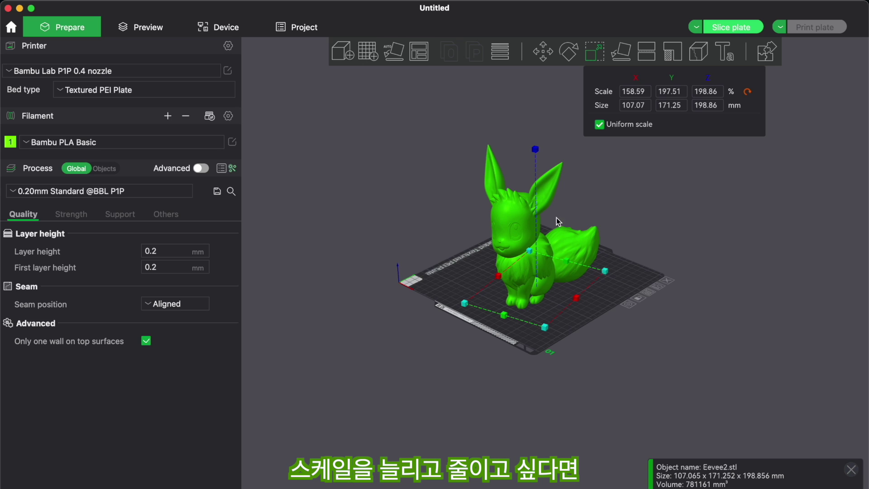
mouse_move(607, 275)
mouse_down()
mouse_move(695, 270)
mouse_move(710, 256)
mouse_move(689, 314)
mouse_move(573, 272)
mouse_move(578, 203)
mouse_move(582, 267)
mouse_move(564, 310)
mouse_move(599, 271)
mouse_up()
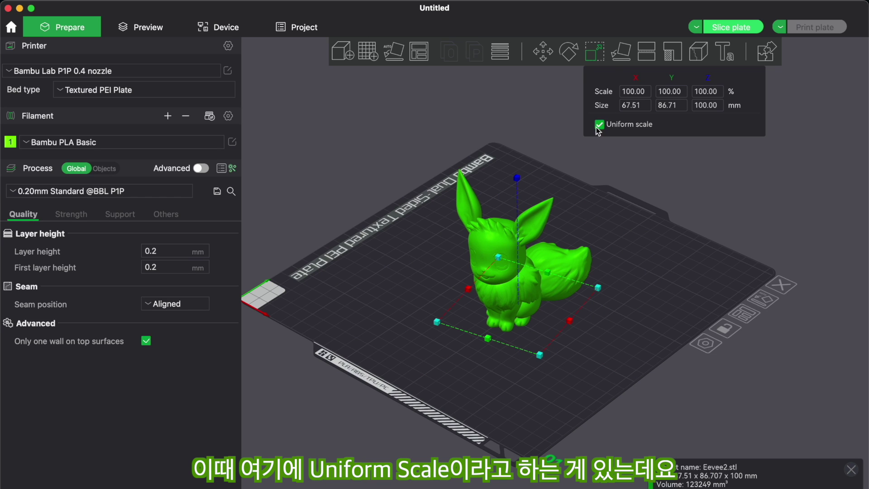
- Turn off Uniform scale and set the Eevee model's Z scale to 200%
click(599, 125)
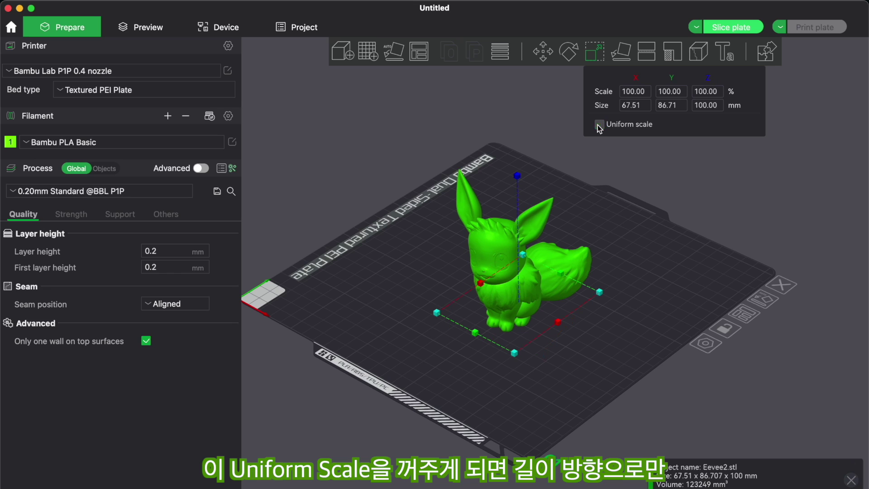
click(701, 92)
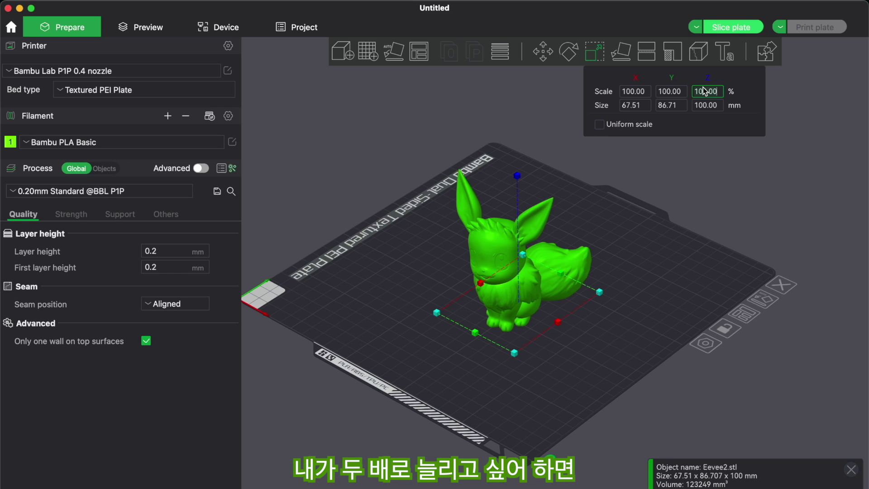
text(200)
key(Return)
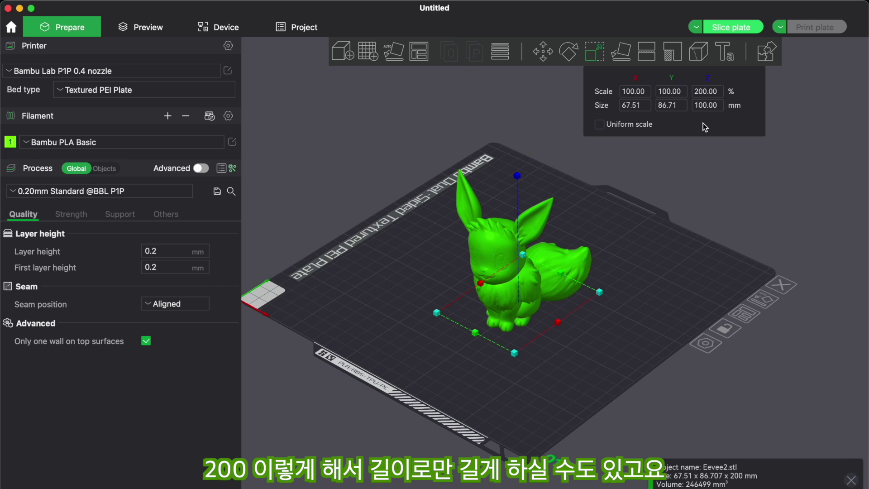
scroll(514, 267, down, 3)
scroll(513, 267, down, 2)
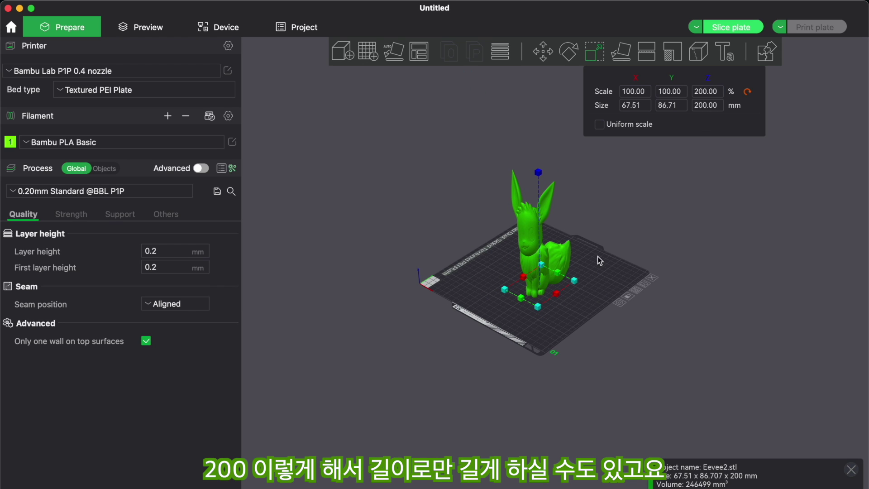
- Set only the Eevee model's Z size to 150 mm
scroll(599, 260, up, 5)
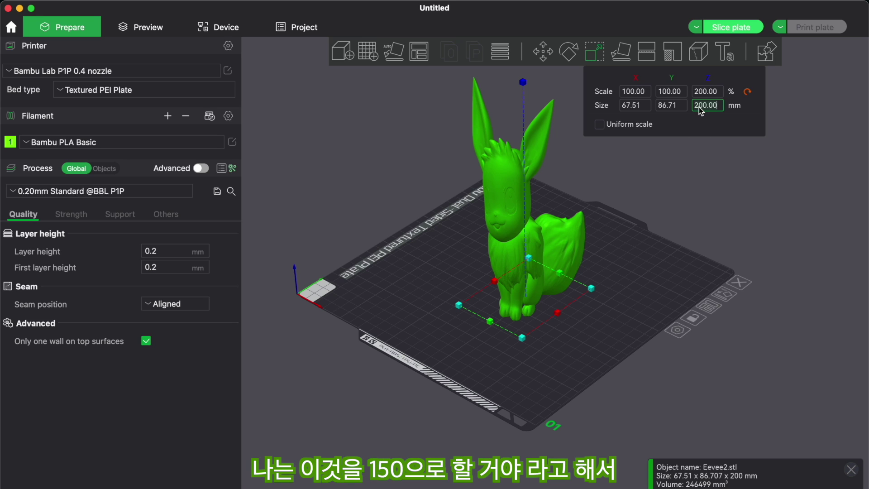
key(BackSpace)
key(BackSpace)
key(BackSpace)
key(BackSpace)
key(BackSpace)
key(BackSpace)
text(150)
key(Return)
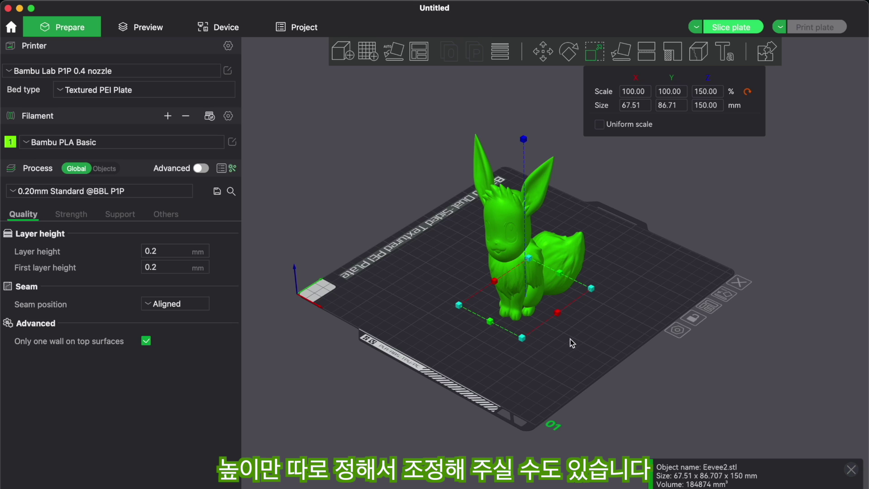
- Reset the Eevee model's scale to 100% on all axes
click(747, 92)
drag(593, 352, 526, 265)
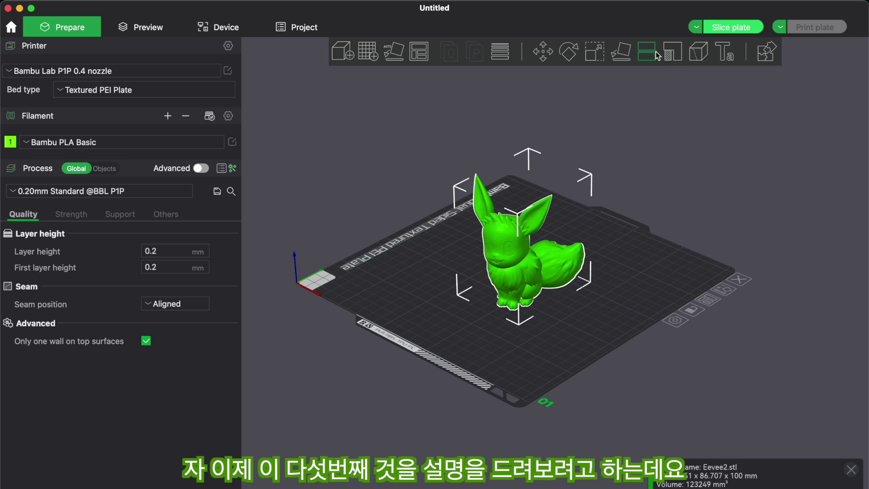
- Try to lower the Eevee model below the build plate along Z with the Move tool
scroll(563, 168, up, 5)
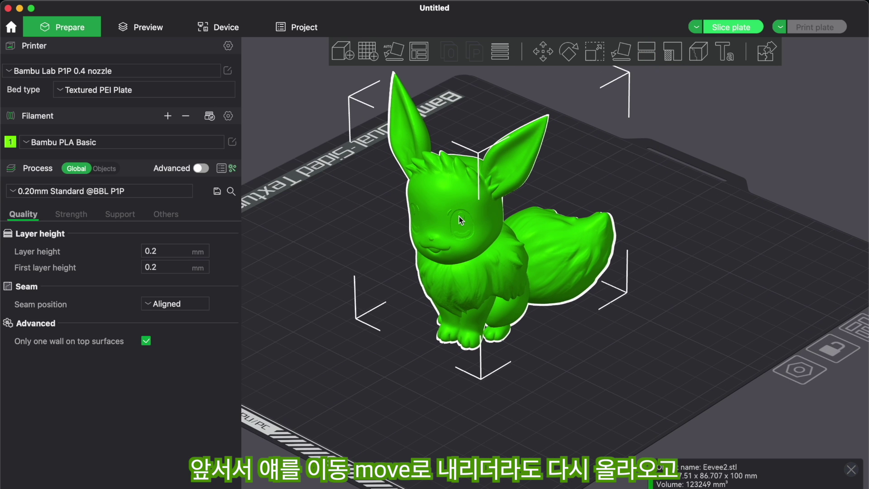
click(544, 50)
drag(491, 81, 498, 222)
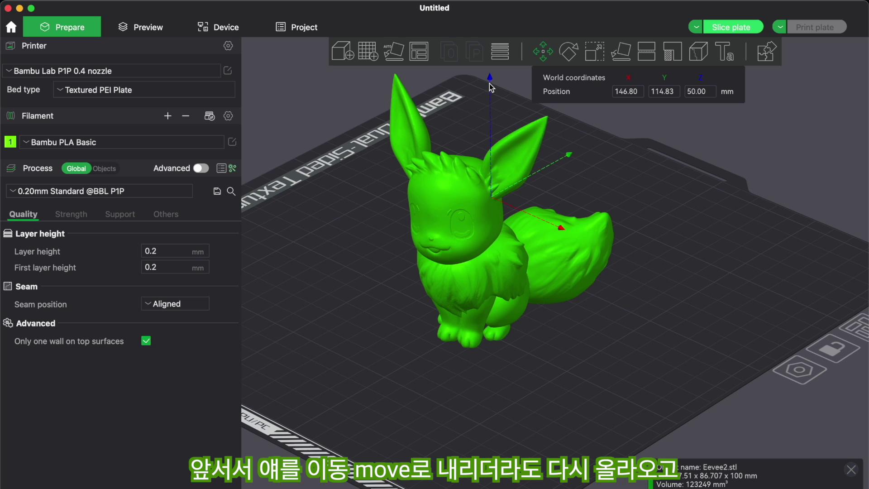
drag(491, 86, 484, 274)
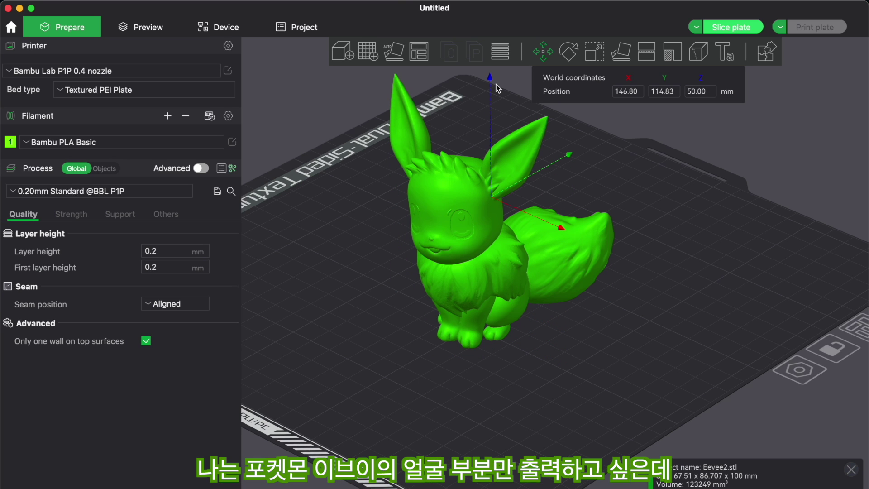
drag(381, 264, 343, 205)
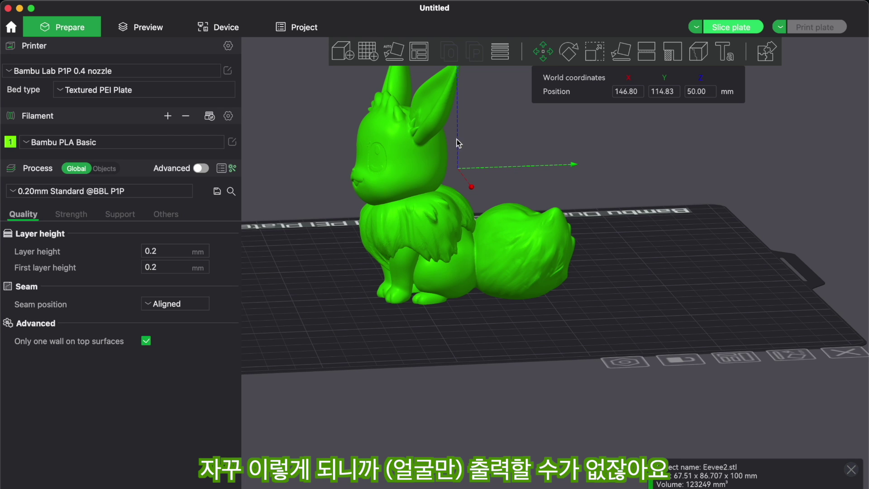
- Start the Cut tool on the Eevee and lower the cutting plane freehand to a height of about 46 mm
scroll(405, 199, down, 5)
drag(405, 199, 397, 233)
scroll(398, 233, up, 3)
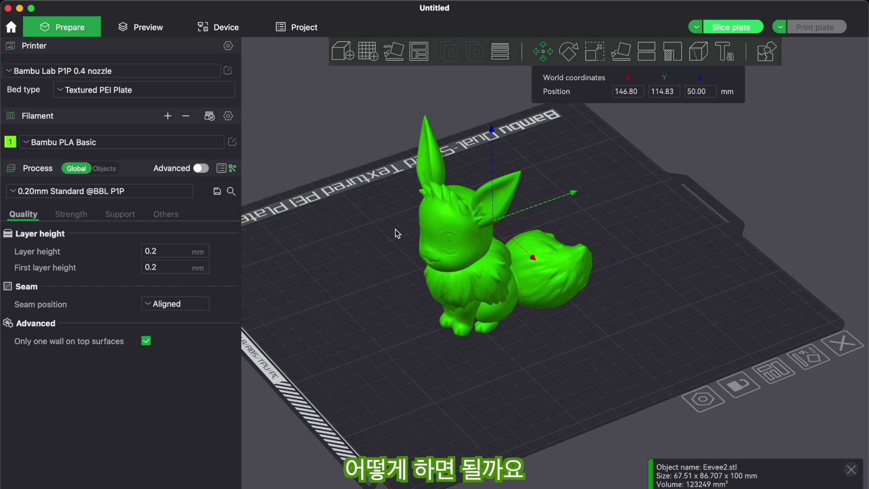
click(648, 52)
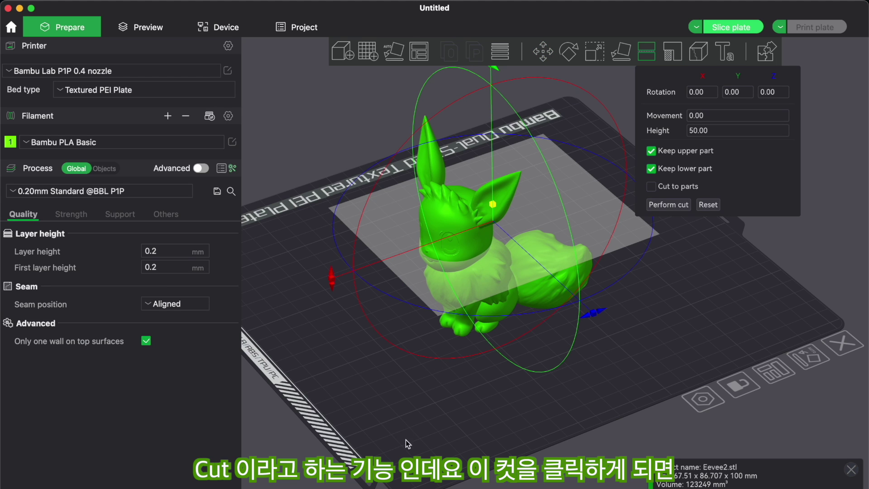
drag(430, 417, 457, 314)
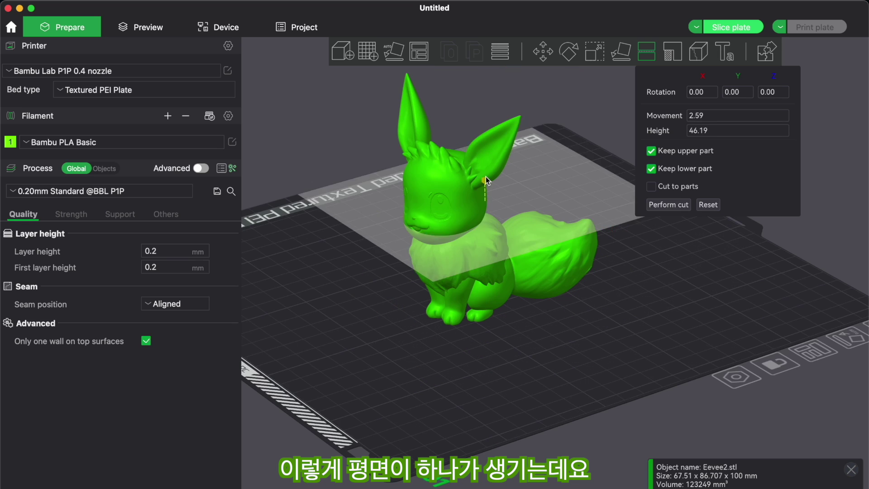
mouse_move(485, 177)
mouse_down()
mouse_move(485, 159)
mouse_move(488, 206)
mouse_move(493, 157)
mouse_move(490, 204)
mouse_move(484, 152)
mouse_move(486, 180)
mouse_up()
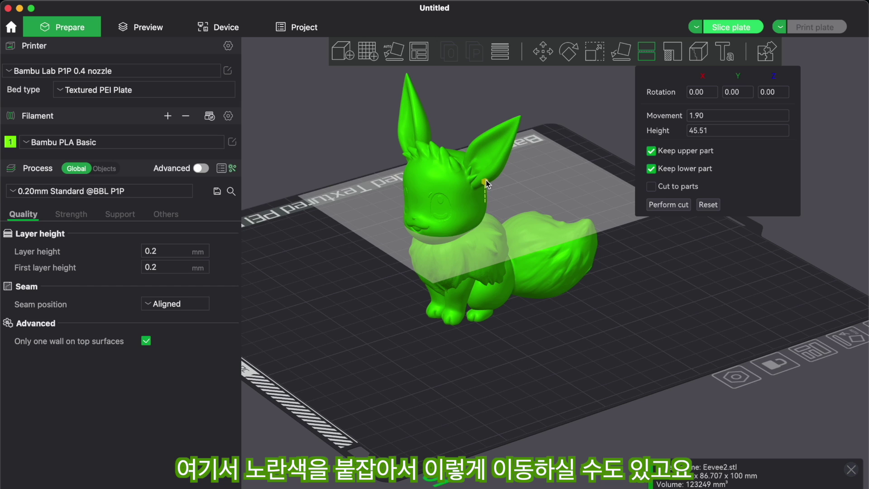
- Raise the cutting plane by 22 mm in total using numeric Movement values
click(690, 116)
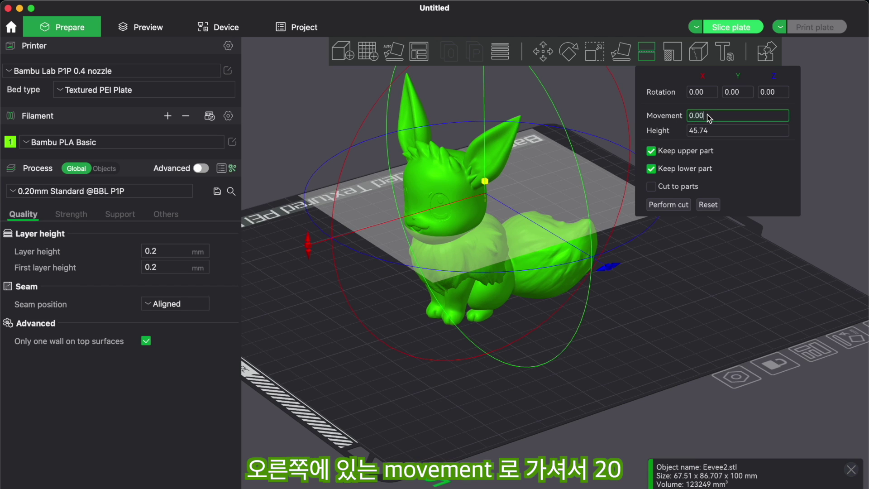
key(BackSpace)
key(BackSpace)
key(BackSpace)
key(BackSpace)
text(22)
key(Return)
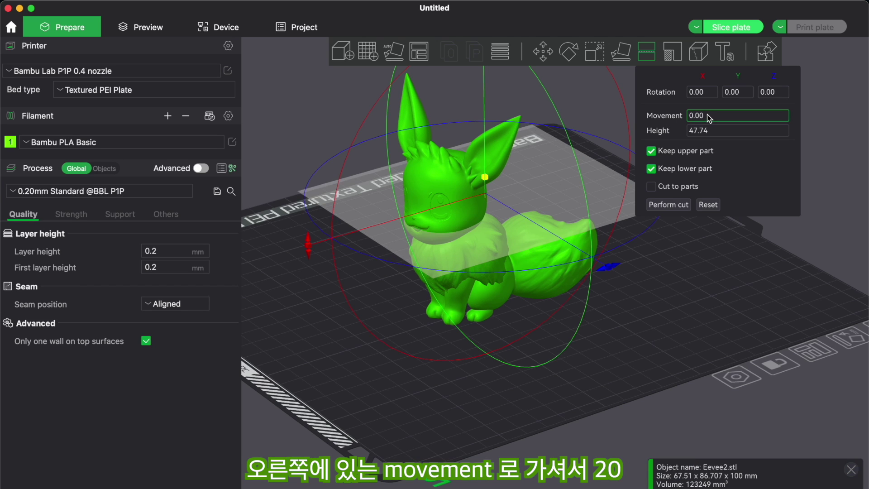
- Shift the cutting plane down with a Movement value of -30
key(BackSpace)
key(BackSpace)
key(BackSpace)
key(BackSpace)
text(-)
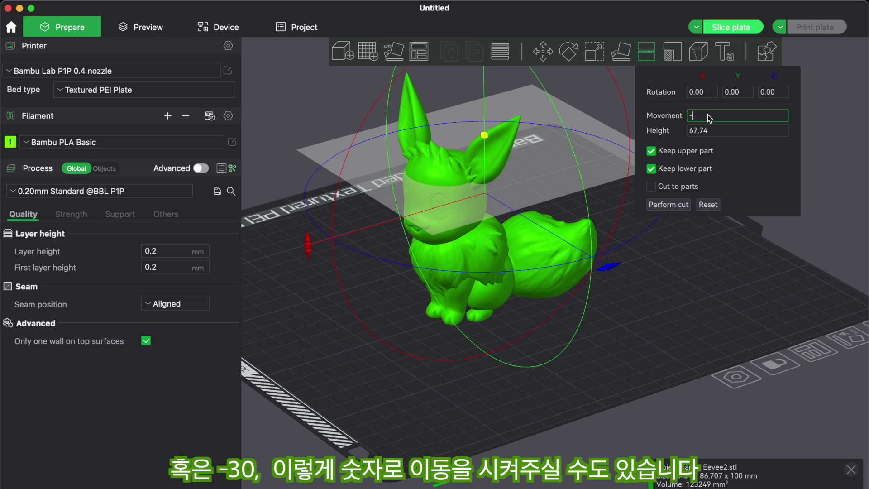
text(30)
key(Return)
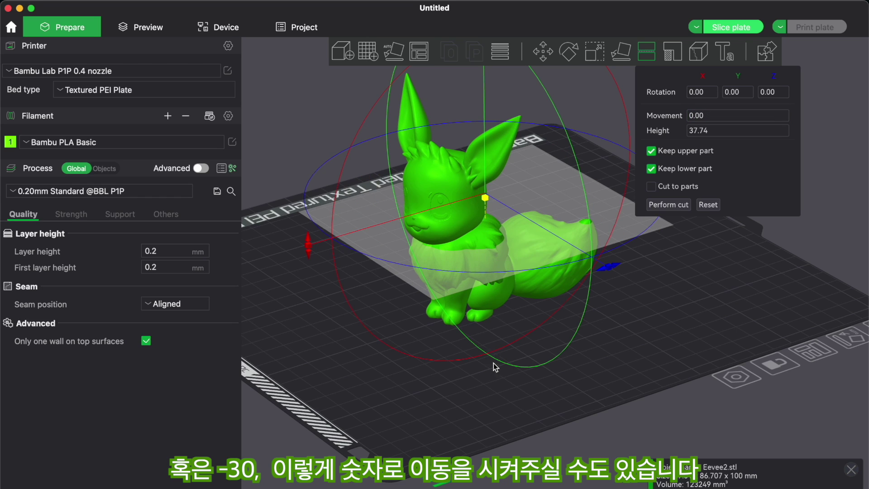
- Turn off Keep lower part and perform the cut so only the Eevee's upper part is kept
drag(512, 324, 484, 240)
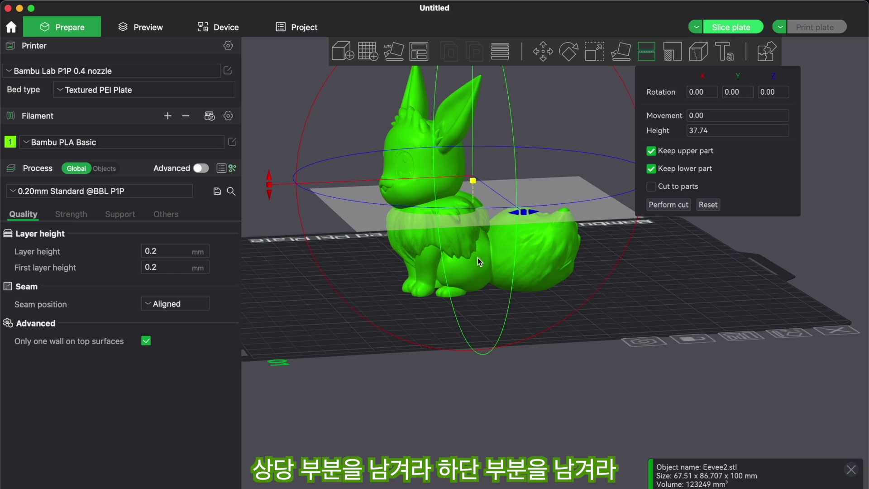
drag(568, 344, 575, 348)
click(652, 169)
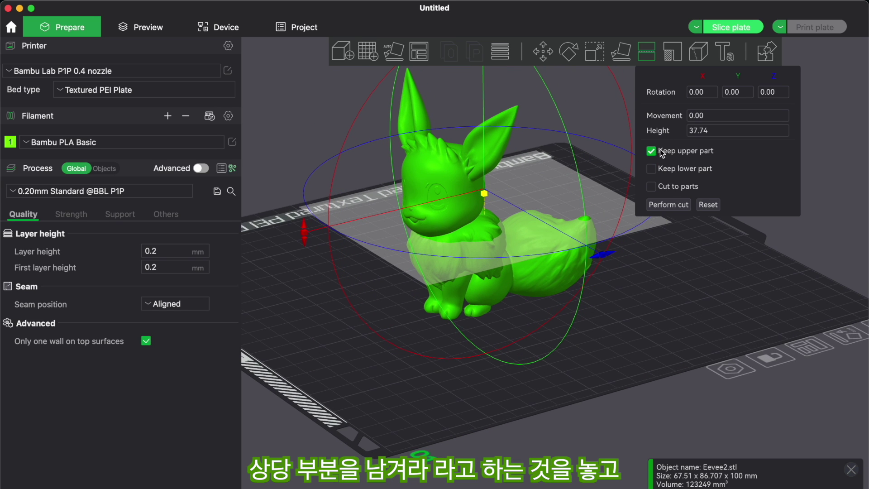
click(679, 206)
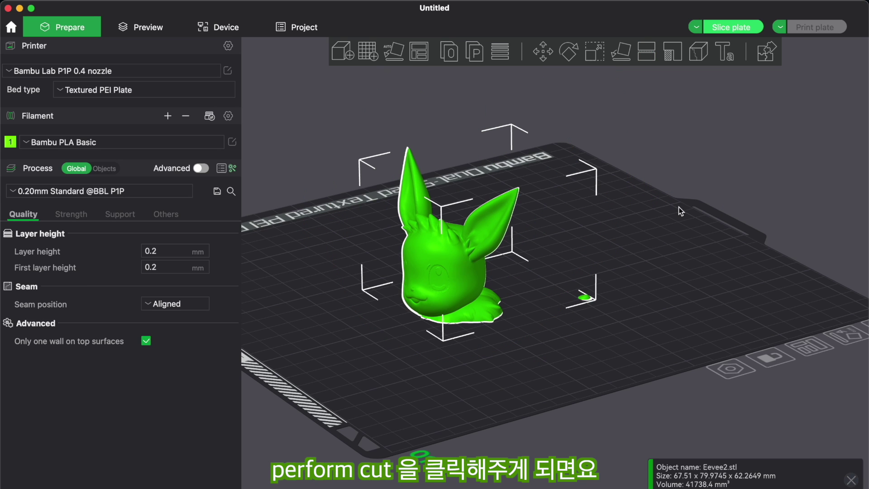
drag(471, 335, 493, 347)
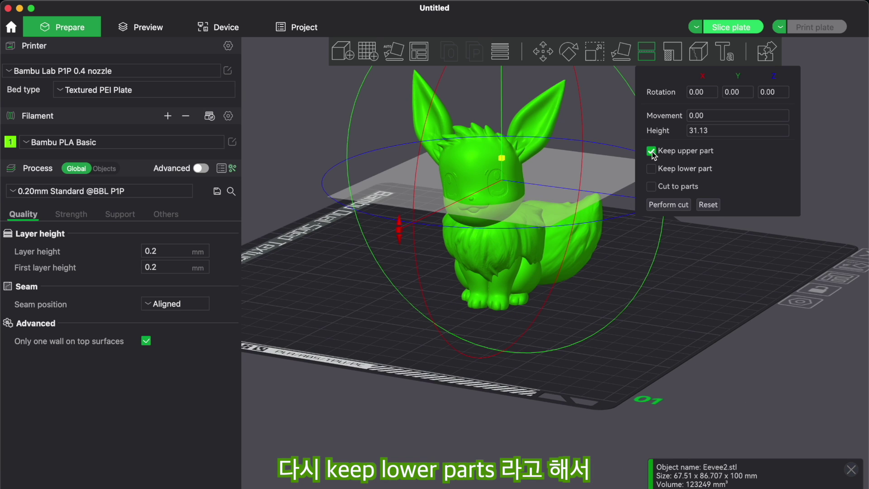
- Switch from Keep upper part to Keep lower part and cut the Eevee through the face
click(651, 150)
click(650, 169)
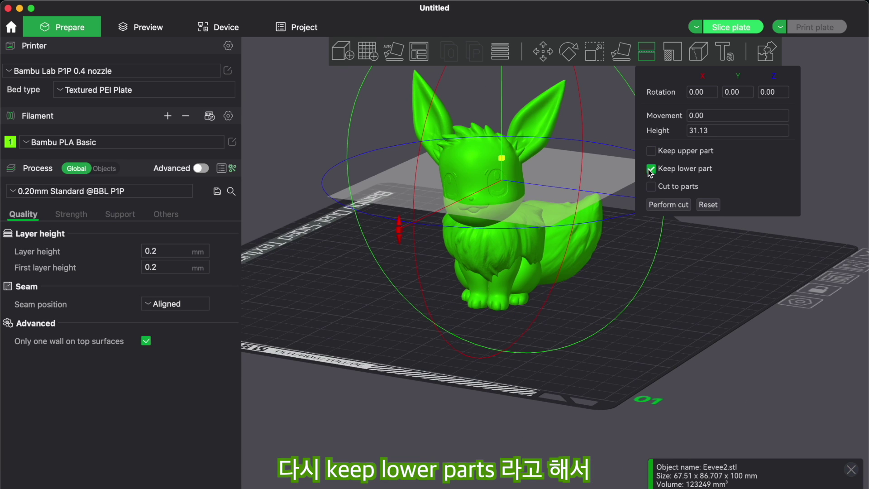
click(671, 205)
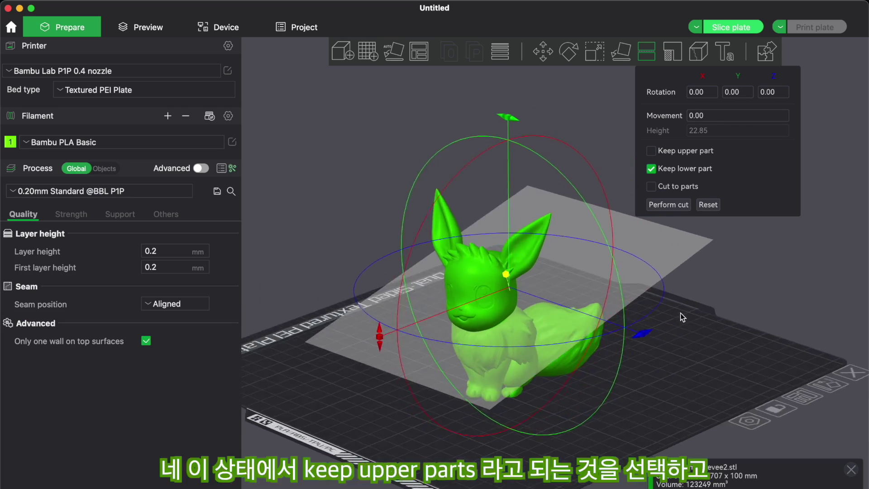
- Cut the Eevee along the tilted plane with Keep upper part, Keep lower part and Cut to parts all enabled
drag(680, 313, 682, 313)
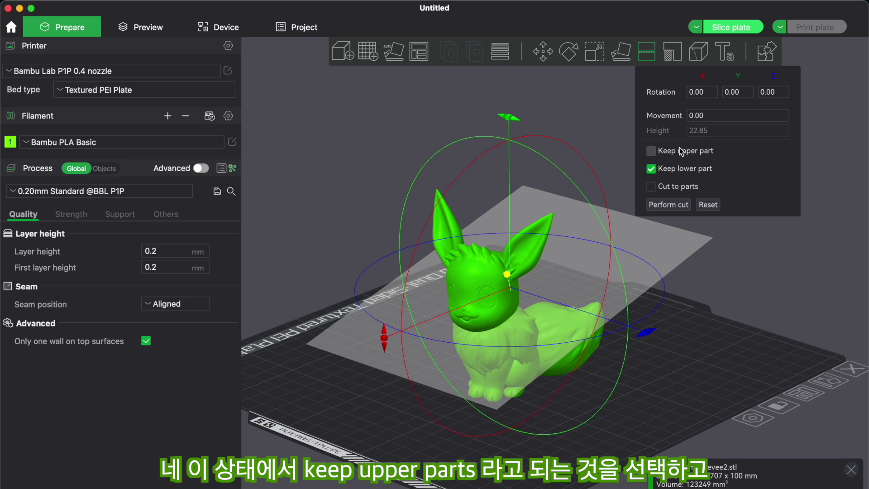
click(652, 152)
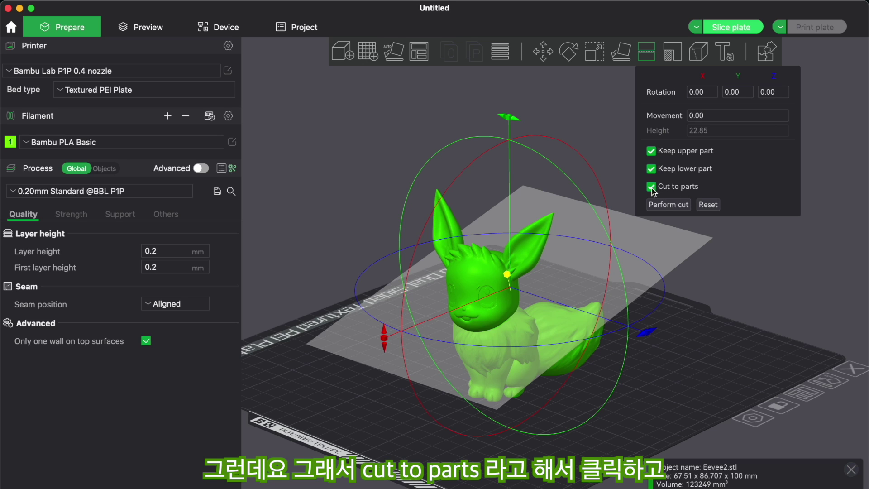
click(664, 207)
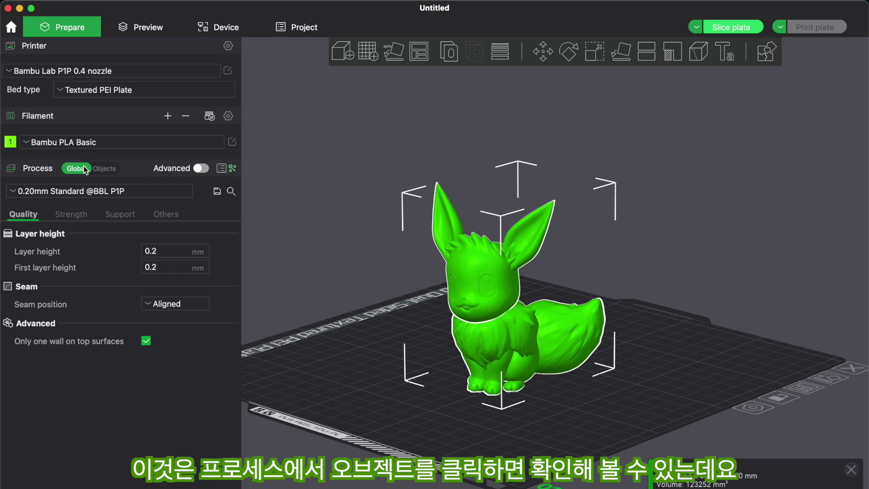
- Examine the Eevee2_upper and Eevee2_lower parts of the cut model in the object list
click(104, 169)
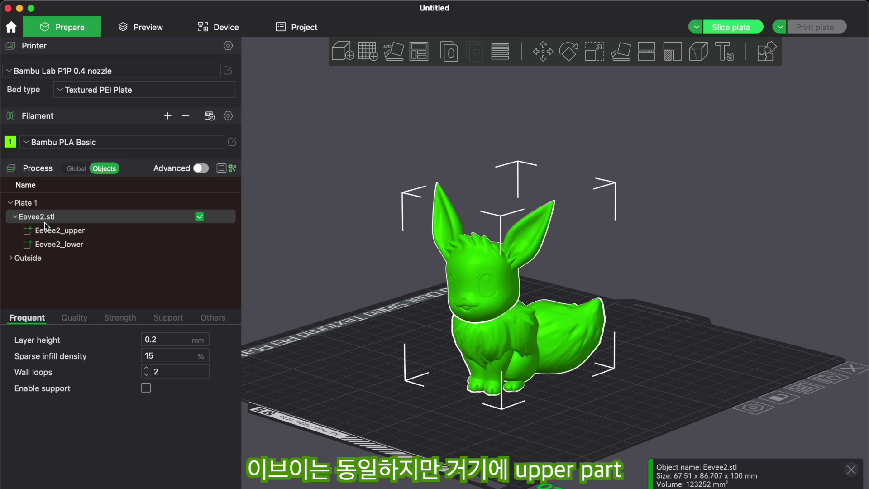
click(73, 231)
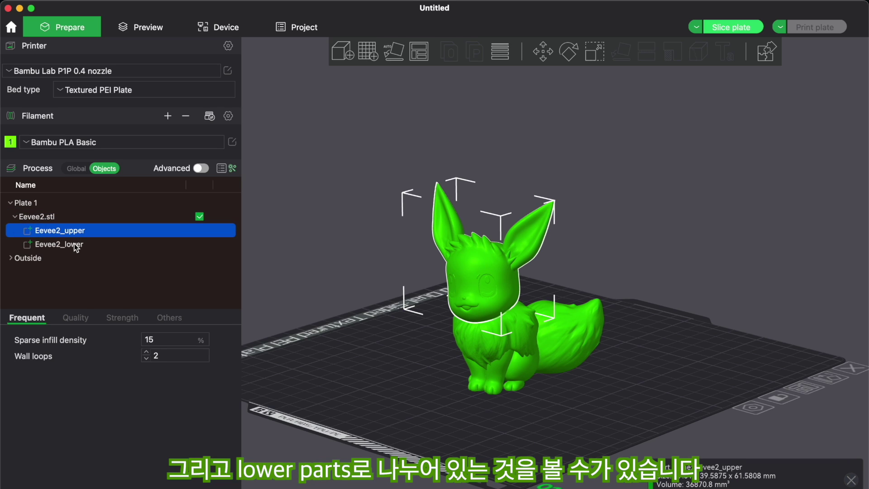
click(75, 246)
click(74, 230)
click(73, 240)
click(74, 231)
click(75, 241)
click(79, 232)
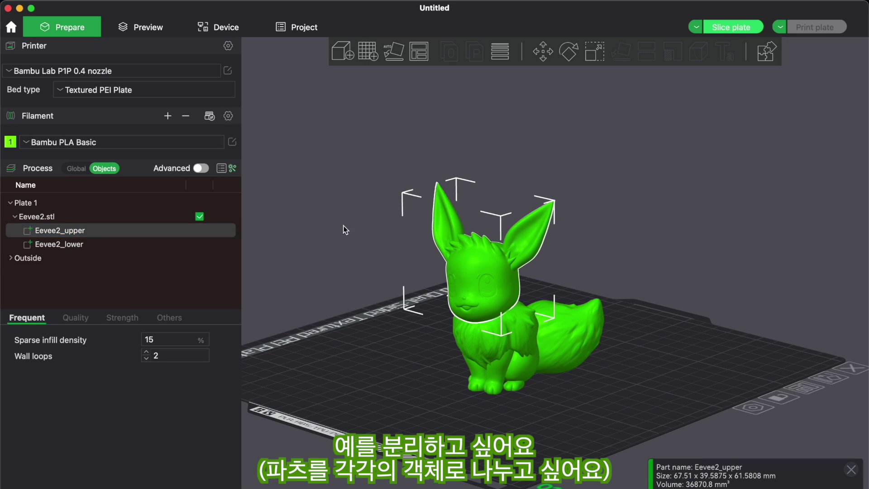
- Split the cut Eevee2.stl into separate objects and move the head and body apart on the plate
click(78, 217)
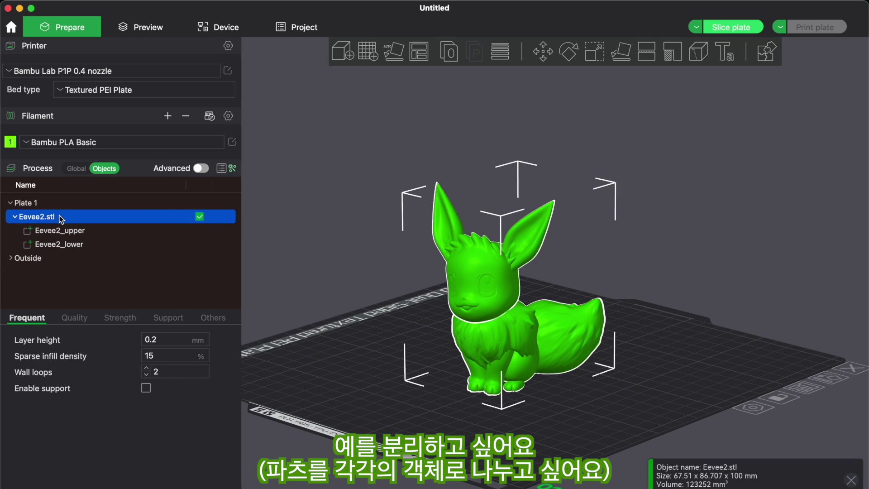
click(448, 52)
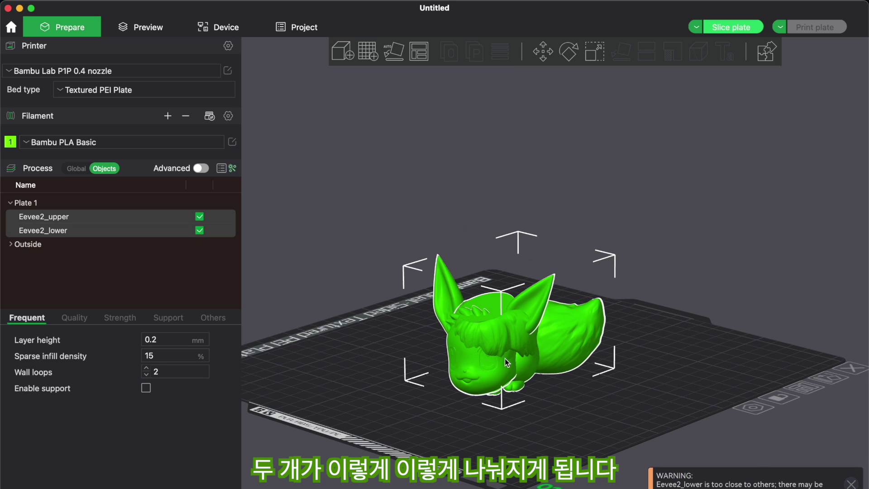
drag(481, 421, 397, 376)
click(581, 318)
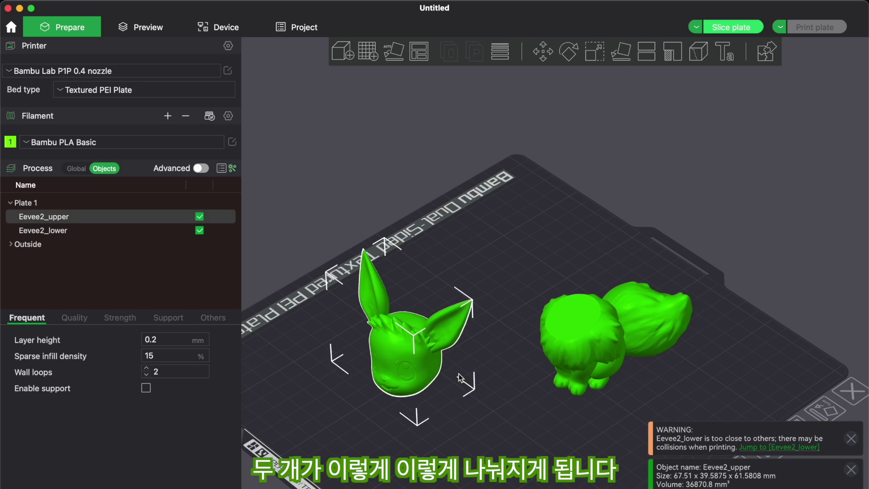
drag(541, 357, 537, 393)
drag(437, 444, 443, 427)
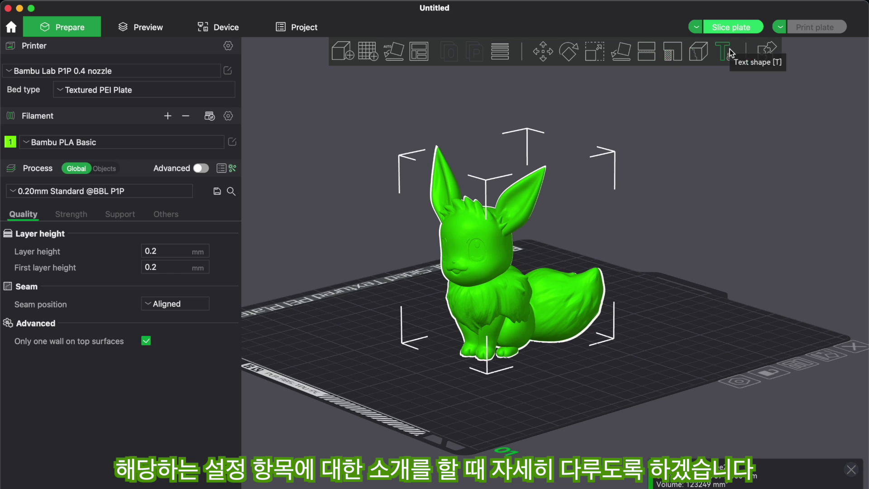
- Clone the whole Eevee model with 5 copies on the build plate
drag(631, 323, 566, 375)
scroll(515, 330, up, 2)
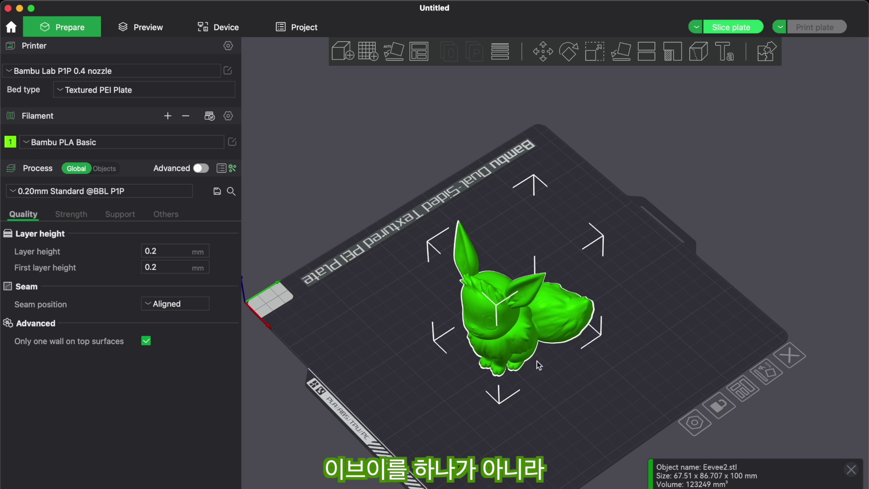
drag(539, 392, 542, 351)
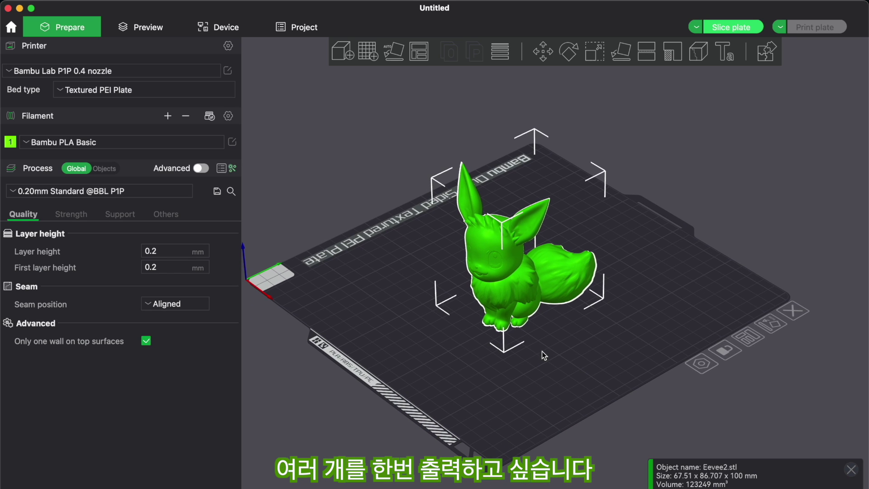
right_click(507, 262)
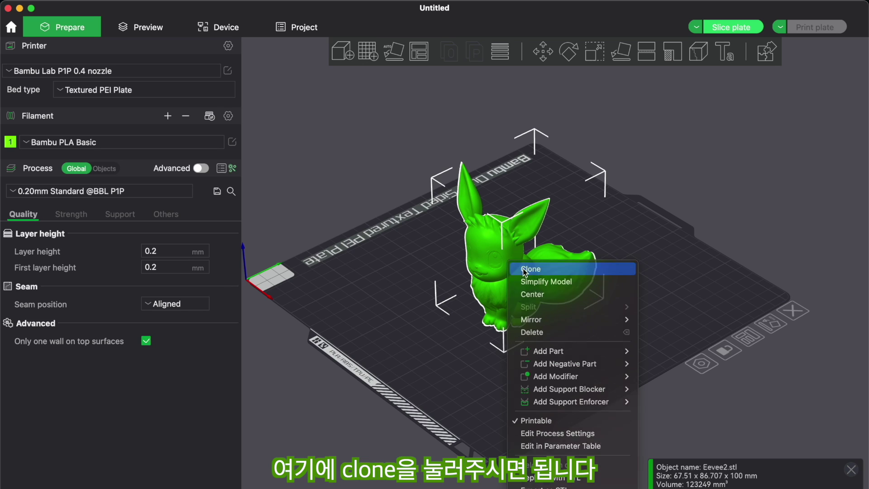
click(524, 269)
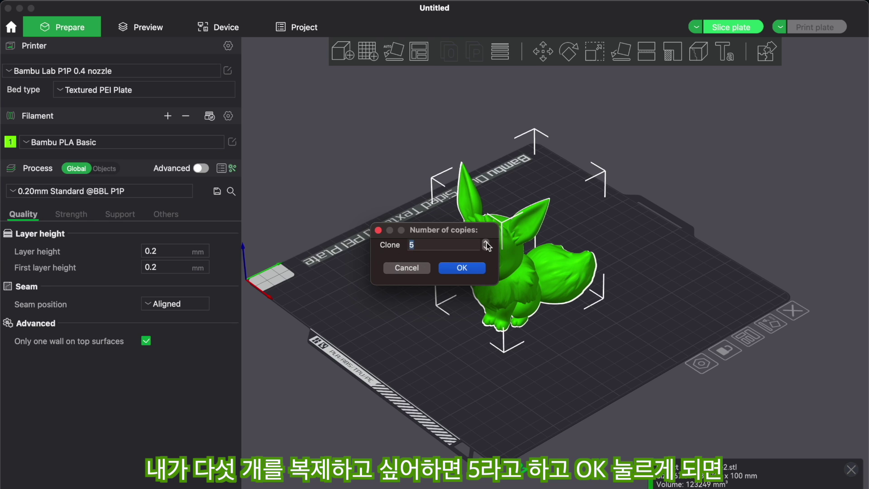
click(460, 269)
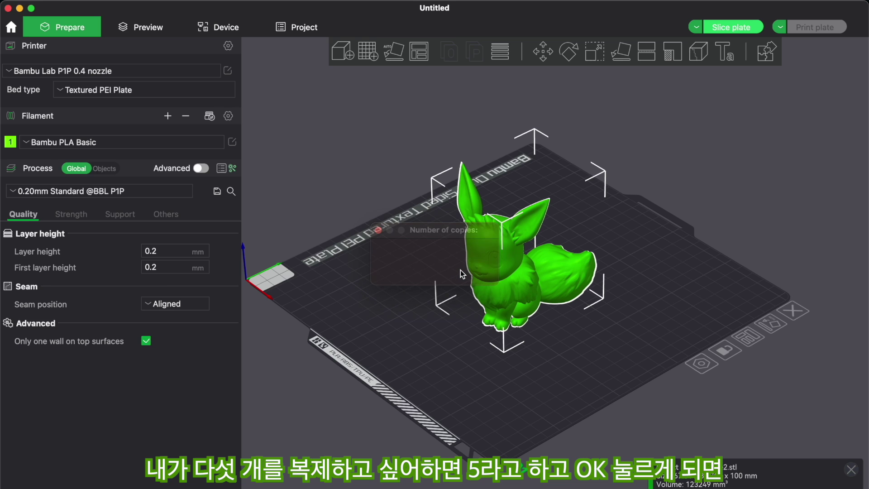
drag(453, 342, 561, 387)
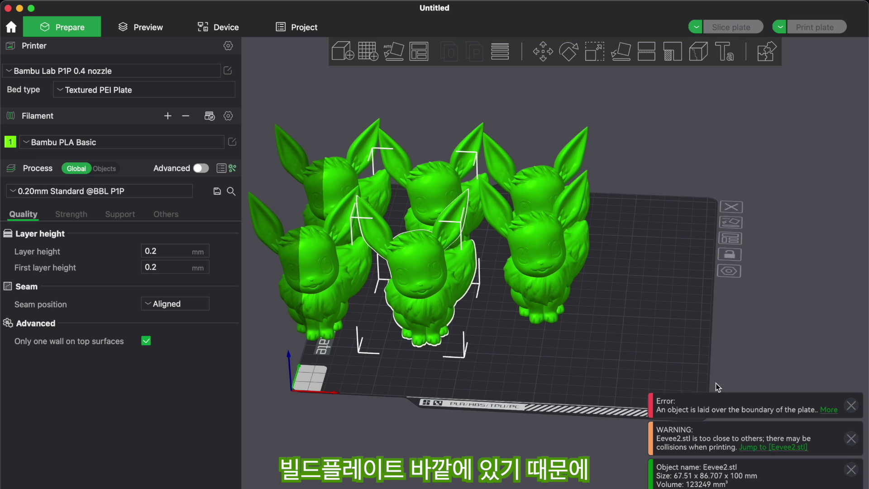
- Auto-arrange all the Eevee models on the build plate with a spacing of 5.00 and multiple materials allowed on the same plate
drag(620, 314, 616, 316)
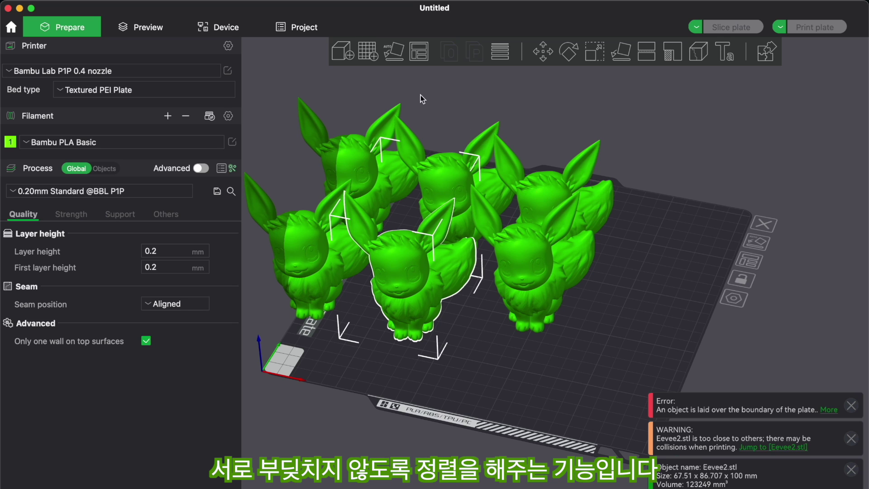
right_click(420, 56)
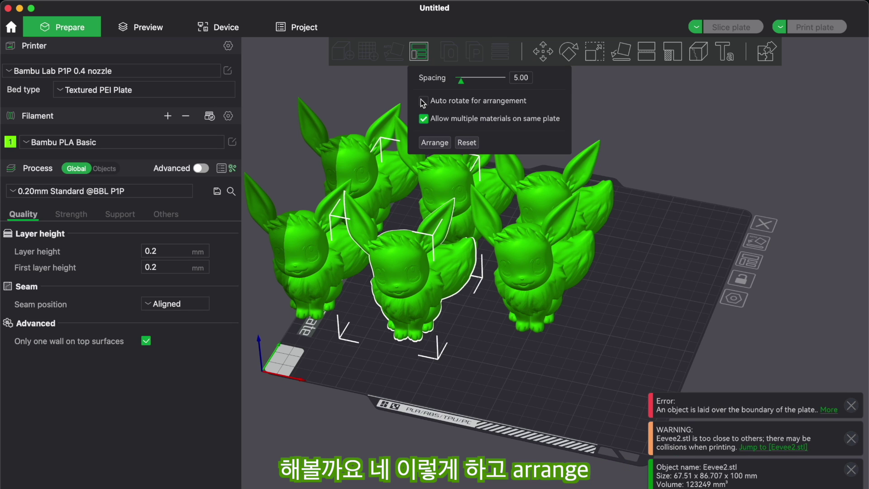
click(442, 145)
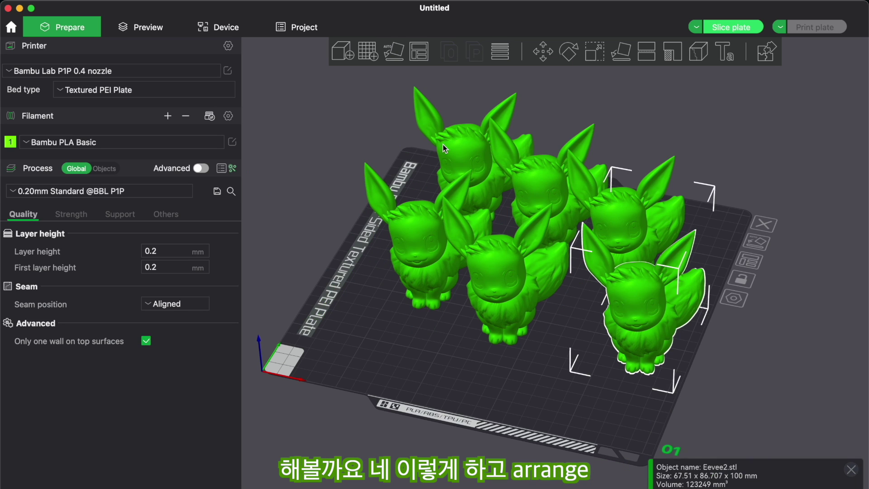
- Move the Eevee standing apart at the plate's edge closer to its neighbours to even out the row
mouse_move(525, 366)
mouse_down()
mouse_move(486, 374)
mouse_move(533, 369)
mouse_move(548, 354)
mouse_move(513, 373)
mouse_move(534, 378)
mouse_up()
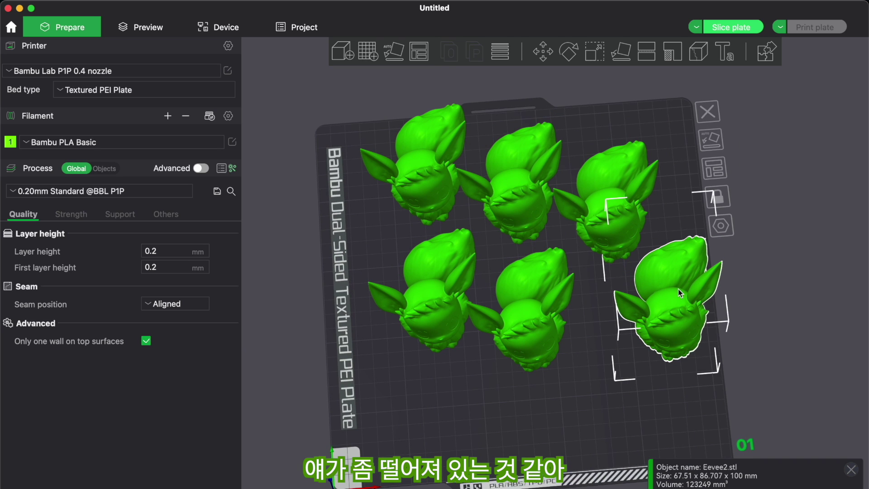
drag(676, 300, 638, 329)
drag(709, 347, 681, 355)
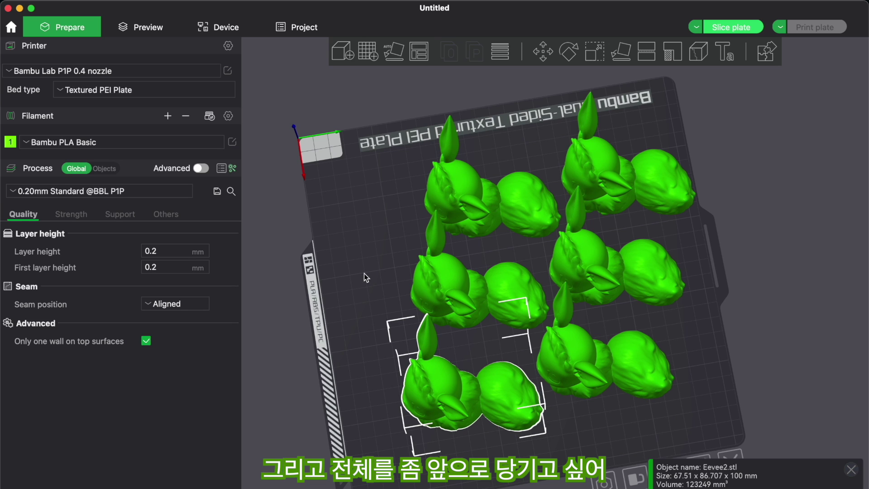
- Select all the Eevee models and shift them together toward the front edge of the build plate
key(super+a)
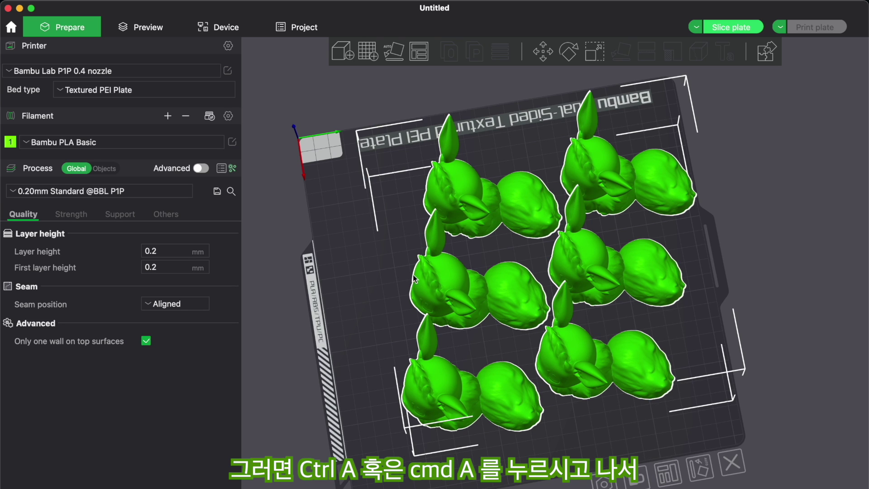
drag(584, 257, 553, 262)
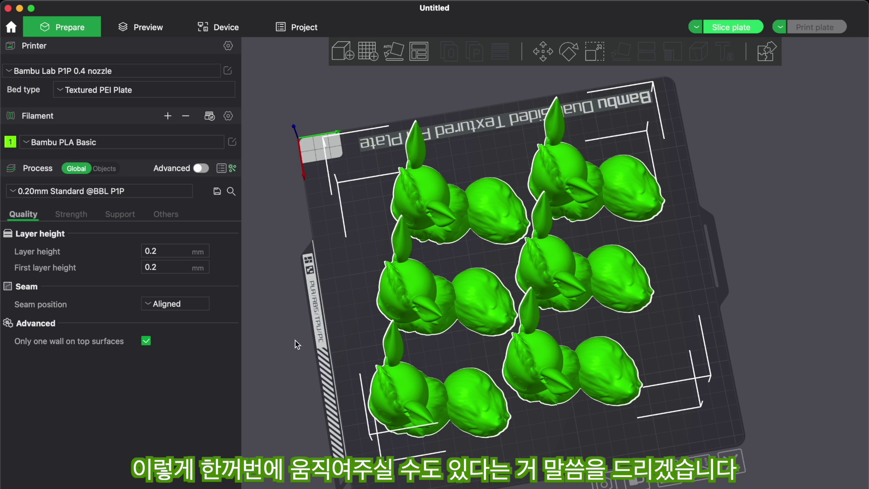
click(324, 355)
drag(355, 389, 371, 375)
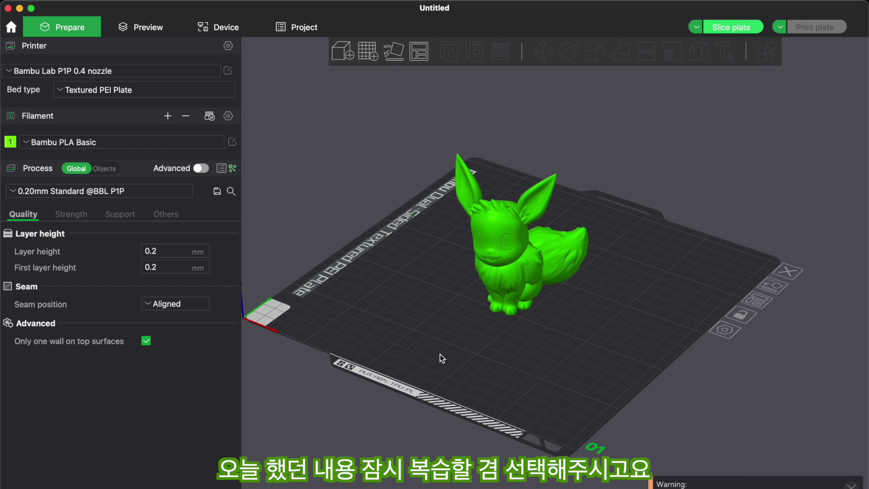
- Scale the single Eevee model uniformly to 50%
click(520, 263)
click(594, 52)
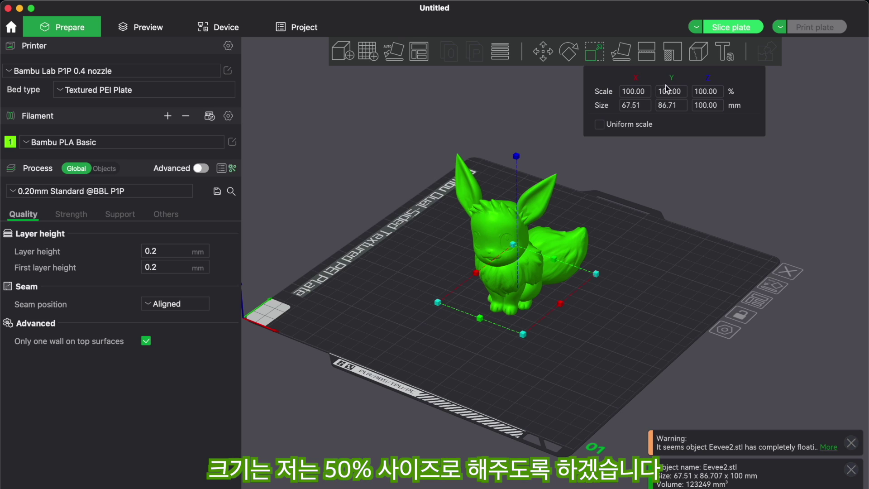
click(600, 125)
click(633, 91)
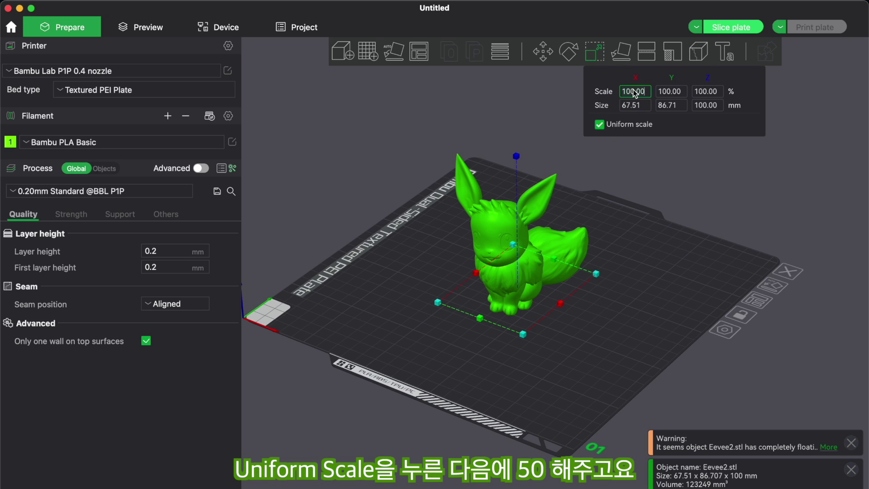
text(50)
click(669, 105)
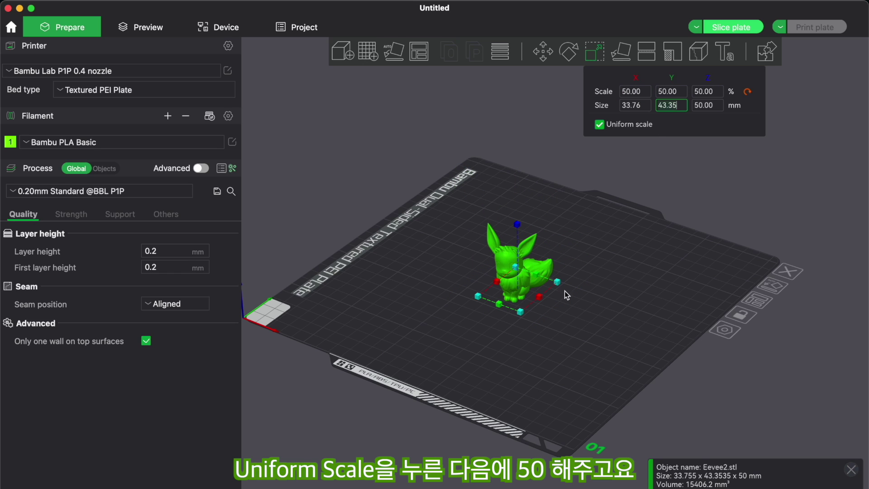
- Slice the plate and inspect the sliced Eevee and its layers in the preview
click(743, 28)
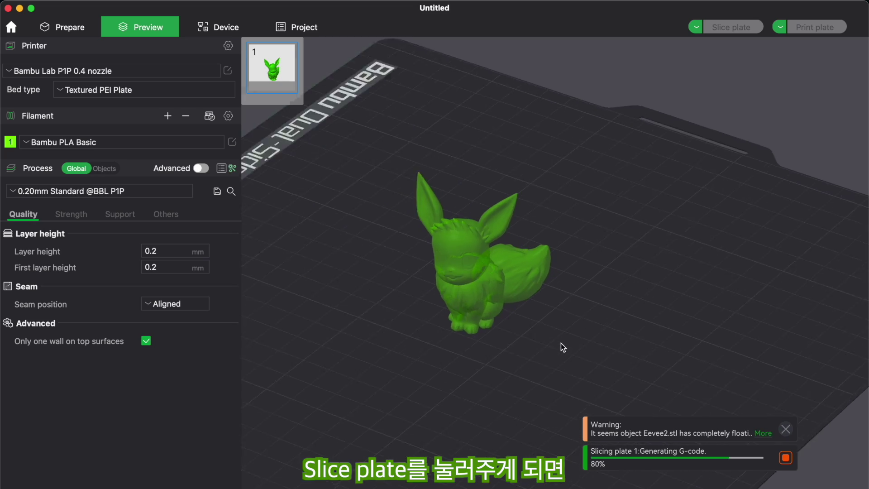
drag(588, 330, 580, 346)
mouse_move(850, 106)
mouse_down()
mouse_move(849, 434)
mouse_move(850, 105)
mouse_up()
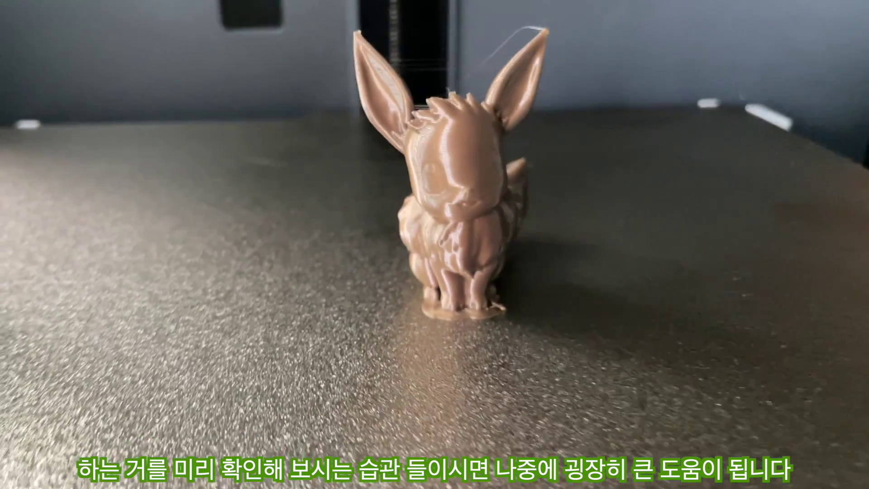